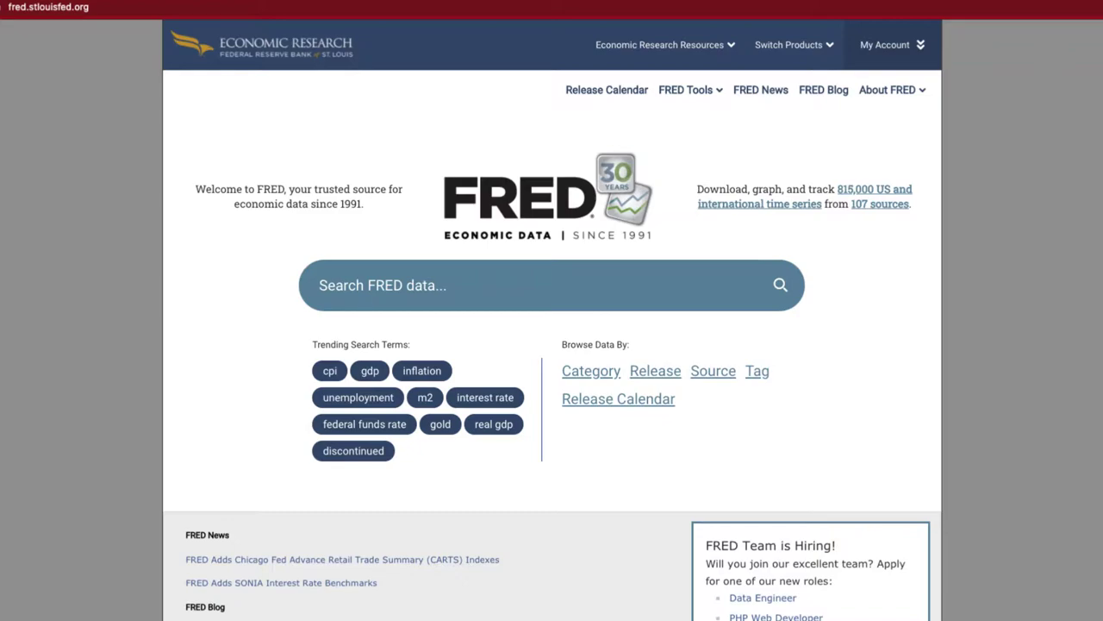
Open the 'US Economic Stats' dashboard of saved indicators from My Account
left_click(413, 2)
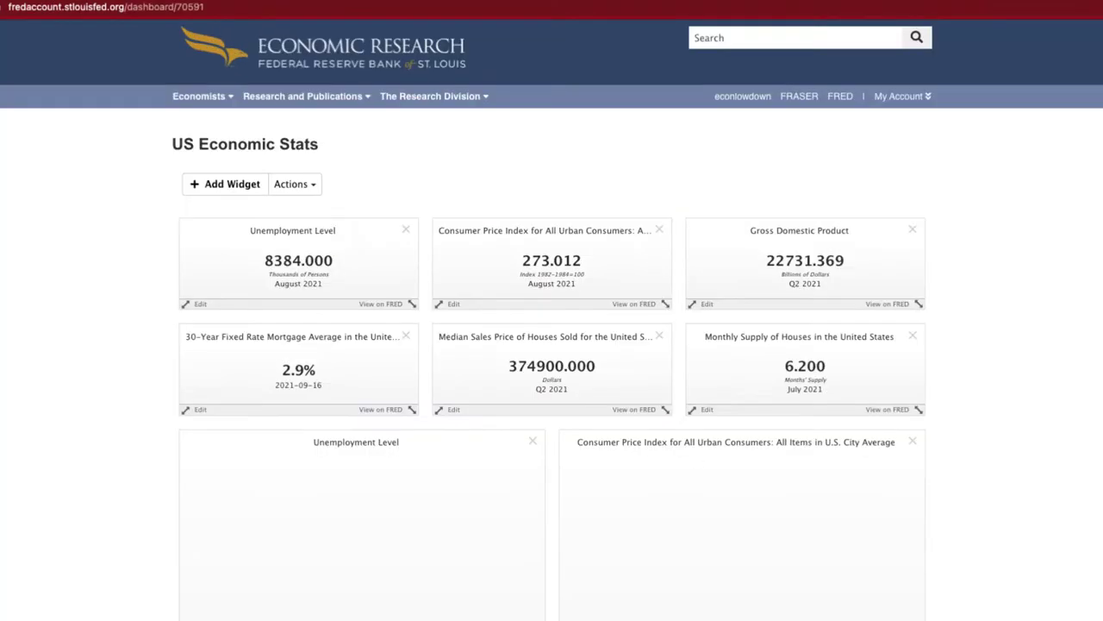
scroll(49, 500, "down", 5)
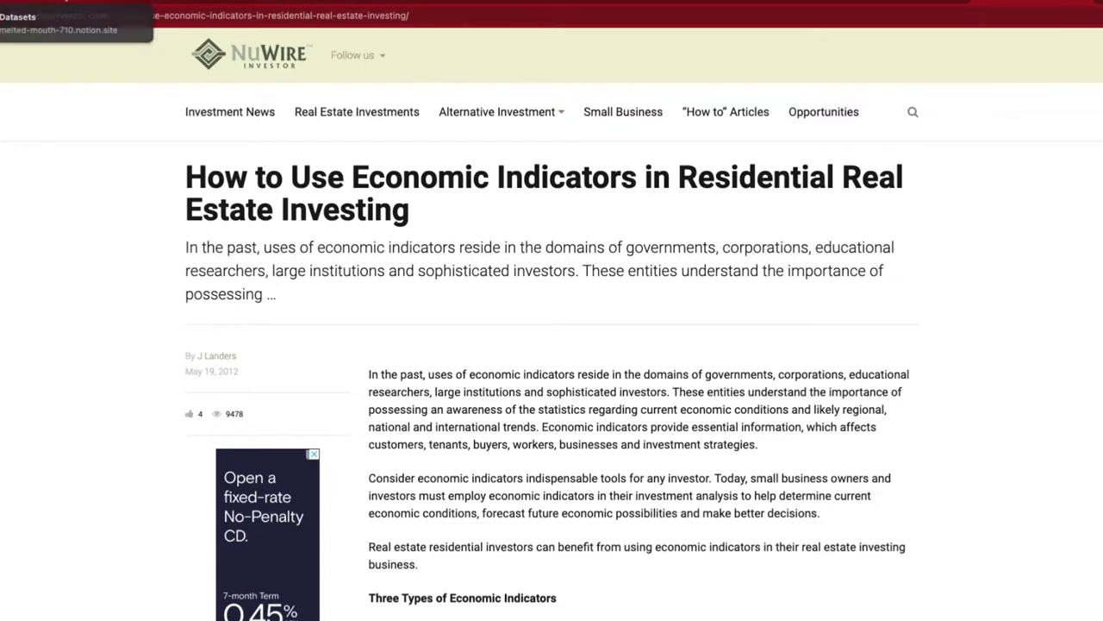
Switch from the NuWire economic indicators article to the Notion Datasets tab
key("ctrl+Tab")
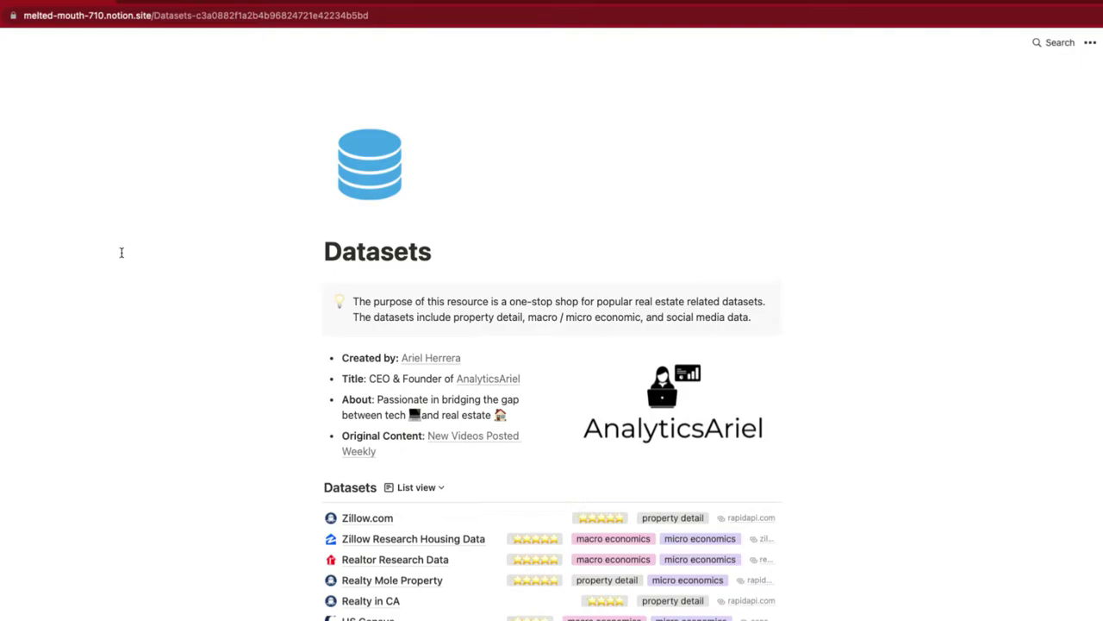
Follow the FRED row's link in the Notion Datasets list to fred.stlouisfed.org
scroll(176, 434, "down", 5)
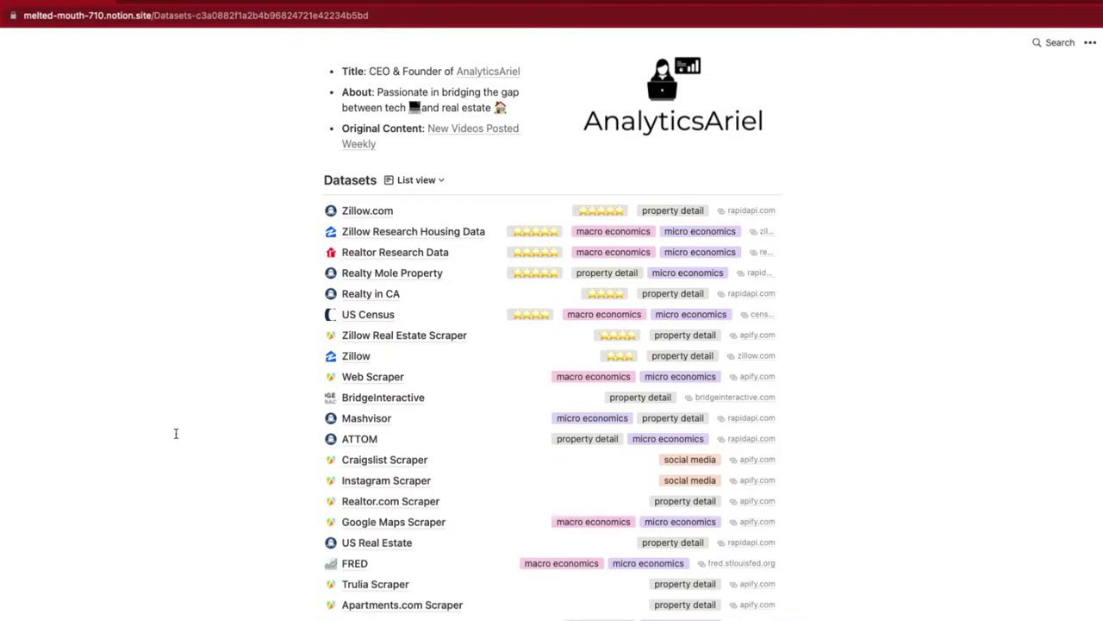
left_click(176, 433)
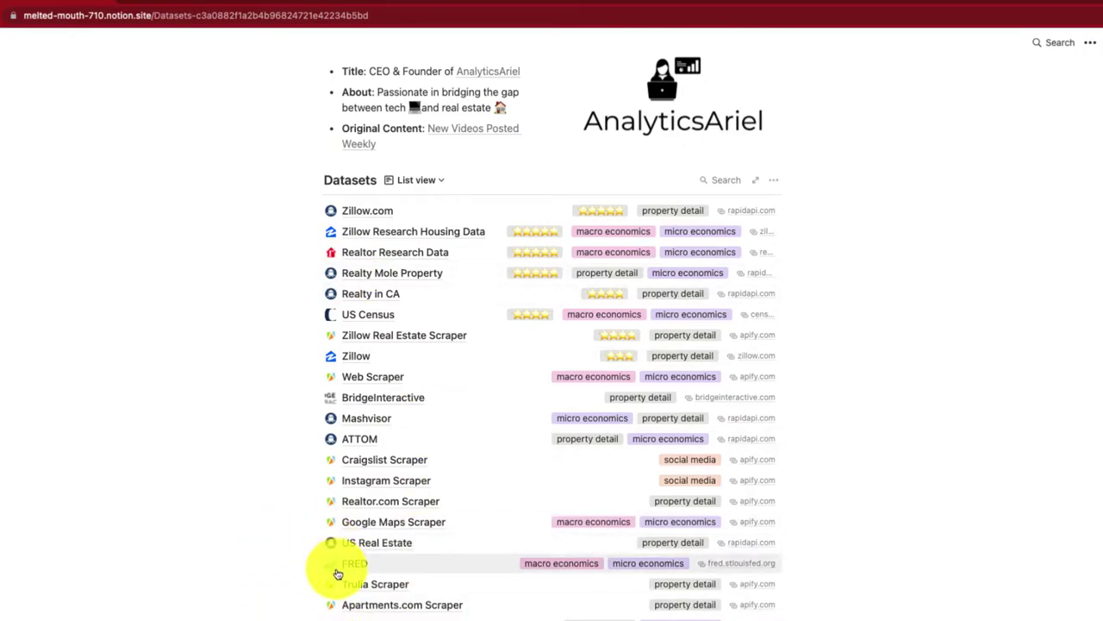
left_click(351, 564)
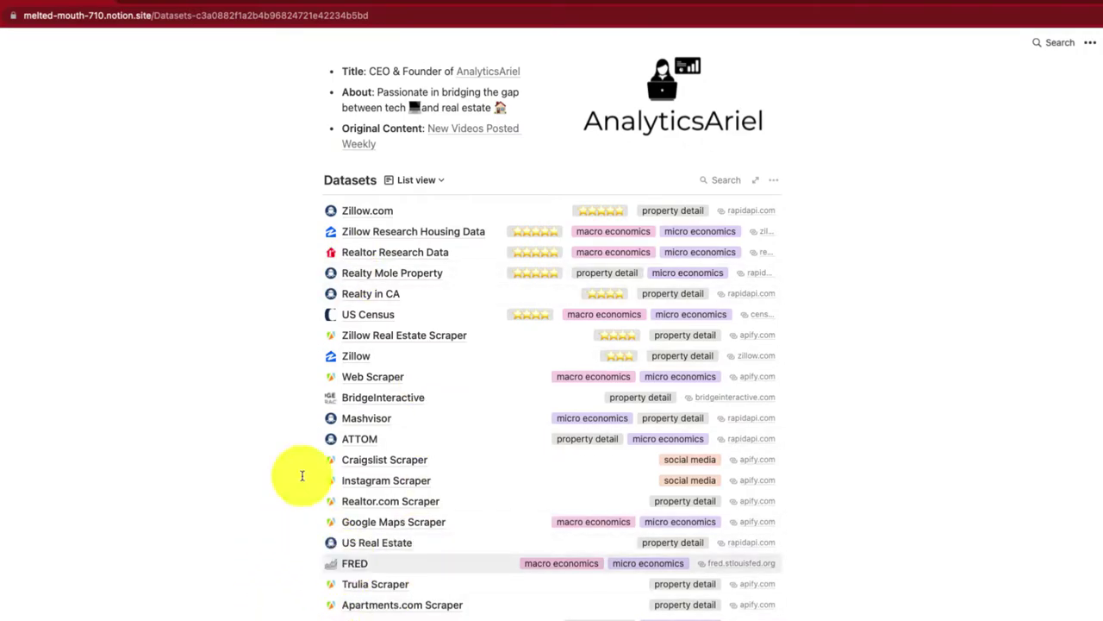
left_click(162, 2)
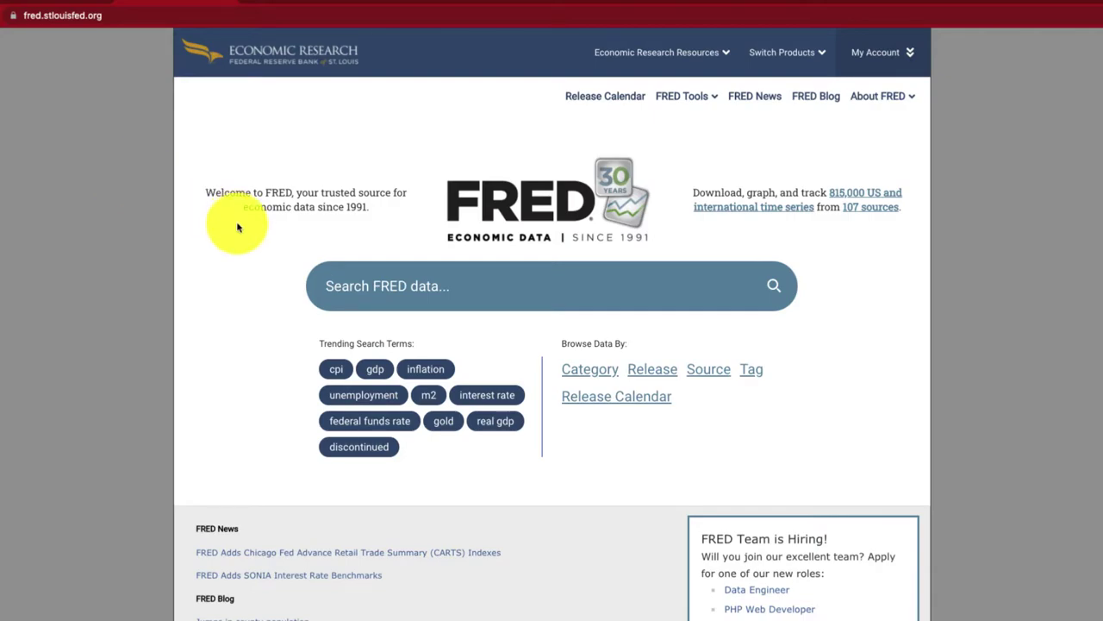
Search FRED via the trending 'unemployment' term and browse the results
left_click(352, 399)
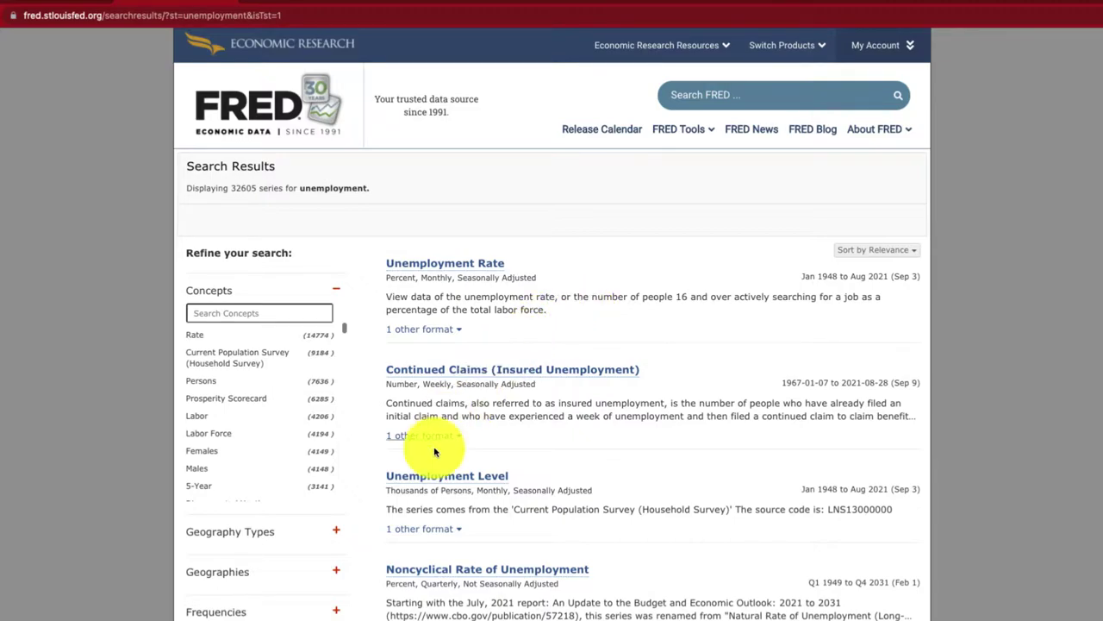
scroll(371, 517, "down", 2)
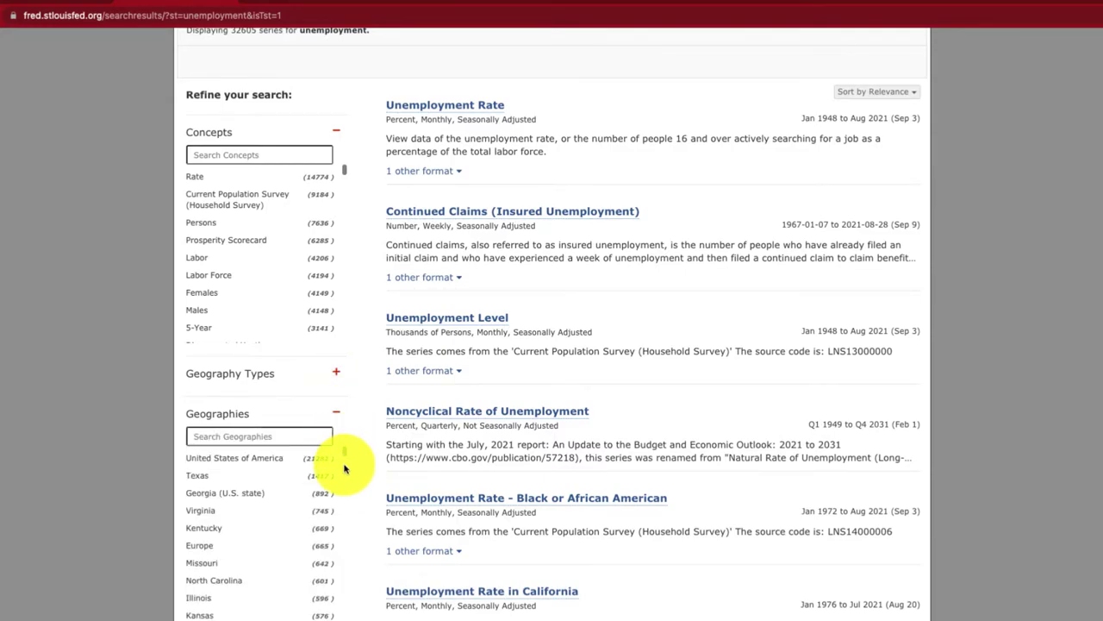
scroll(345, 465, "down", 1)
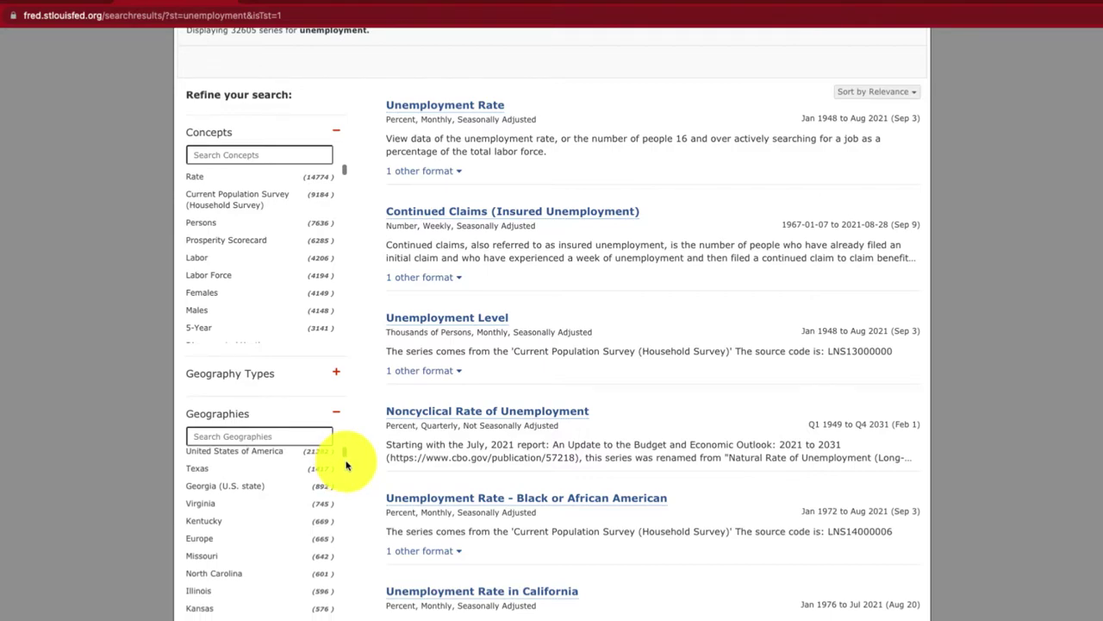
Try the Texas geography filter, then return to the unfiltered 32605 unemployment results
left_click(323, 474)
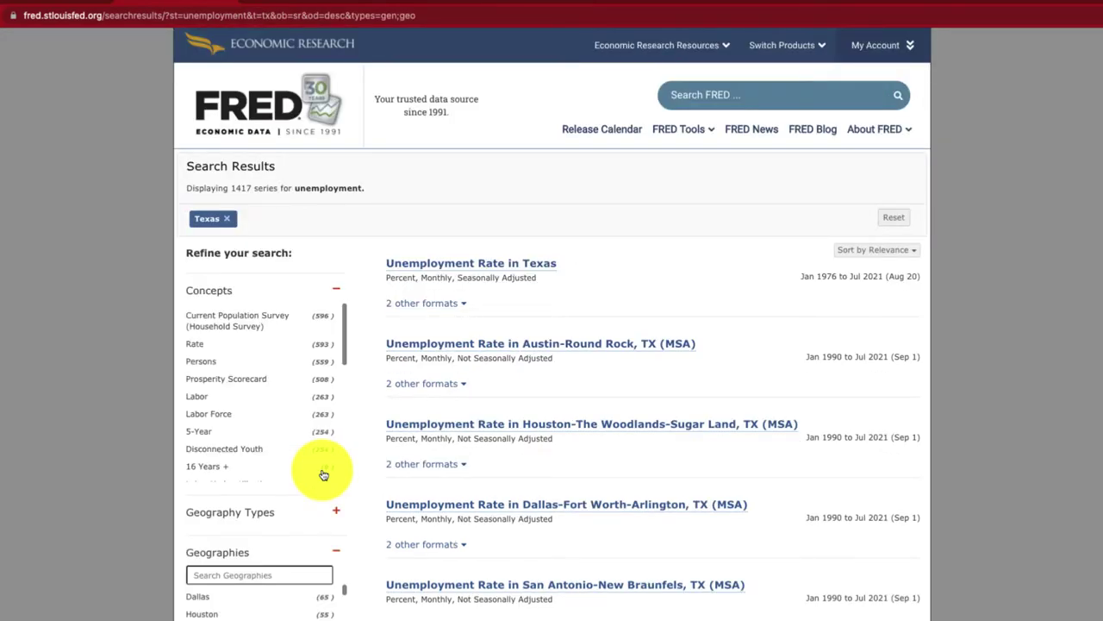
scroll(323, 517, "down", 1)
scroll(322, 546, "down", 1)
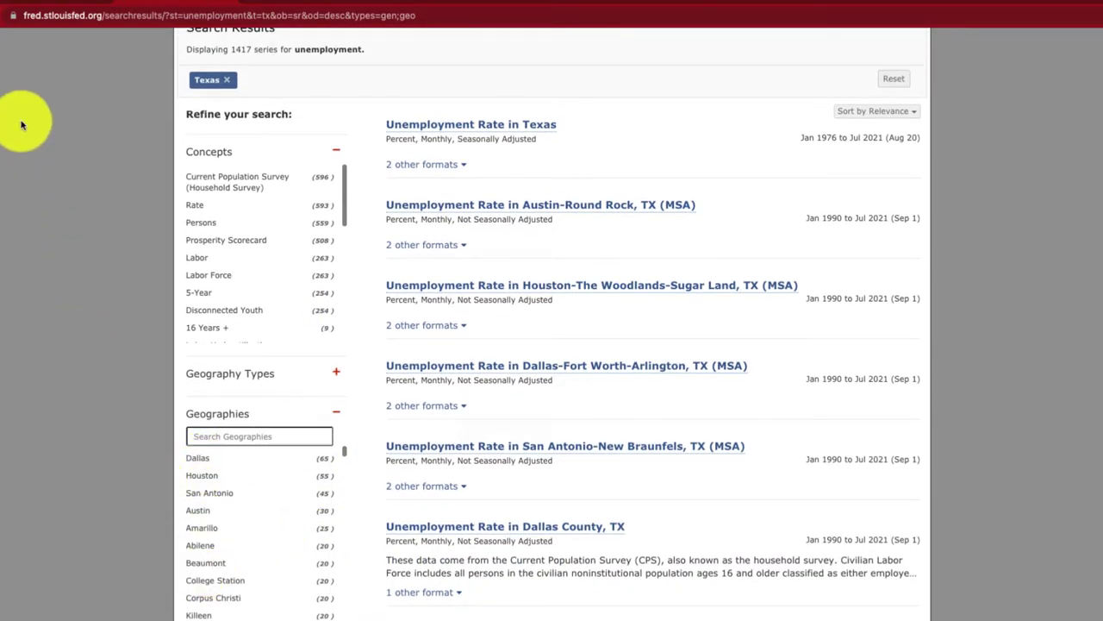
key("alt+Left")
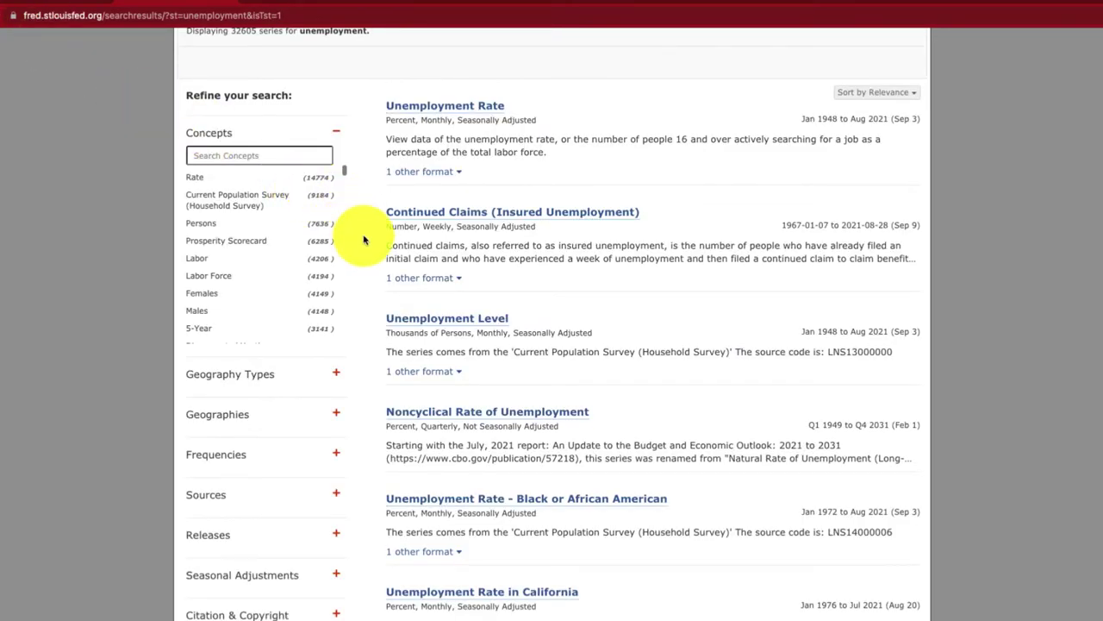
scroll(363, 242, "up", 2)
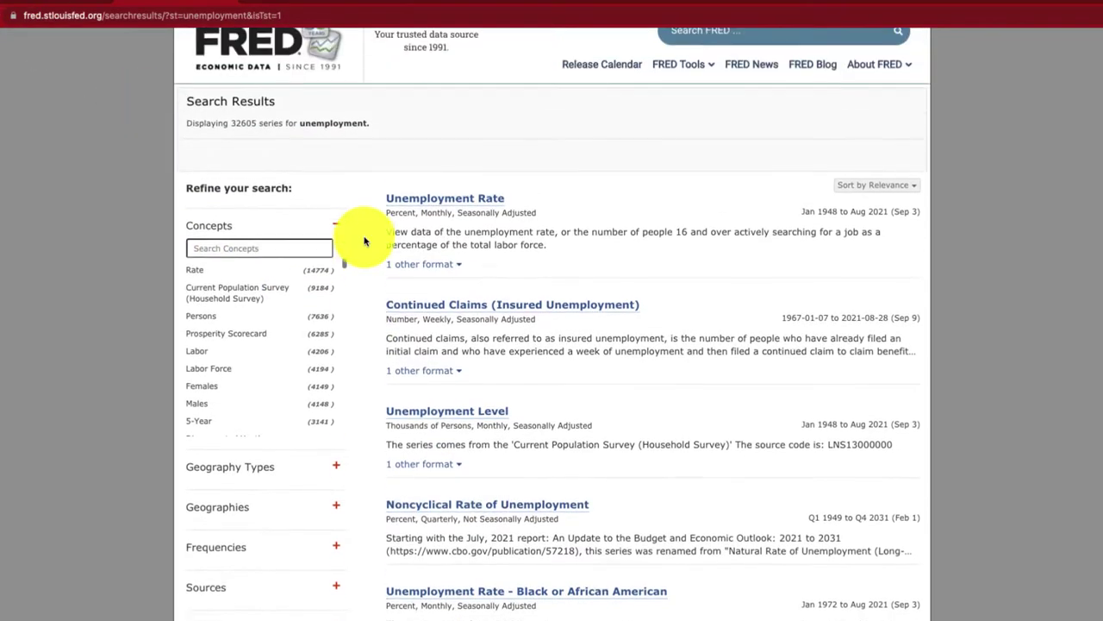
Open the Unemployment Rate (UNRATE) series page and select its UNRATE series code
left_click(445, 215)
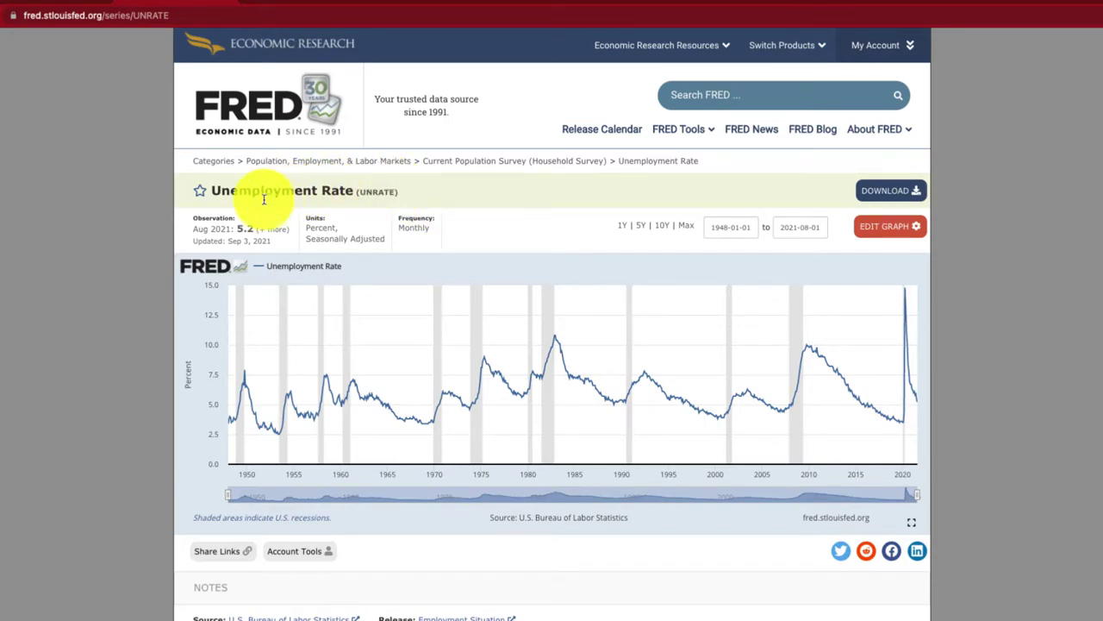
left_click_drag(362, 192, 395, 192)
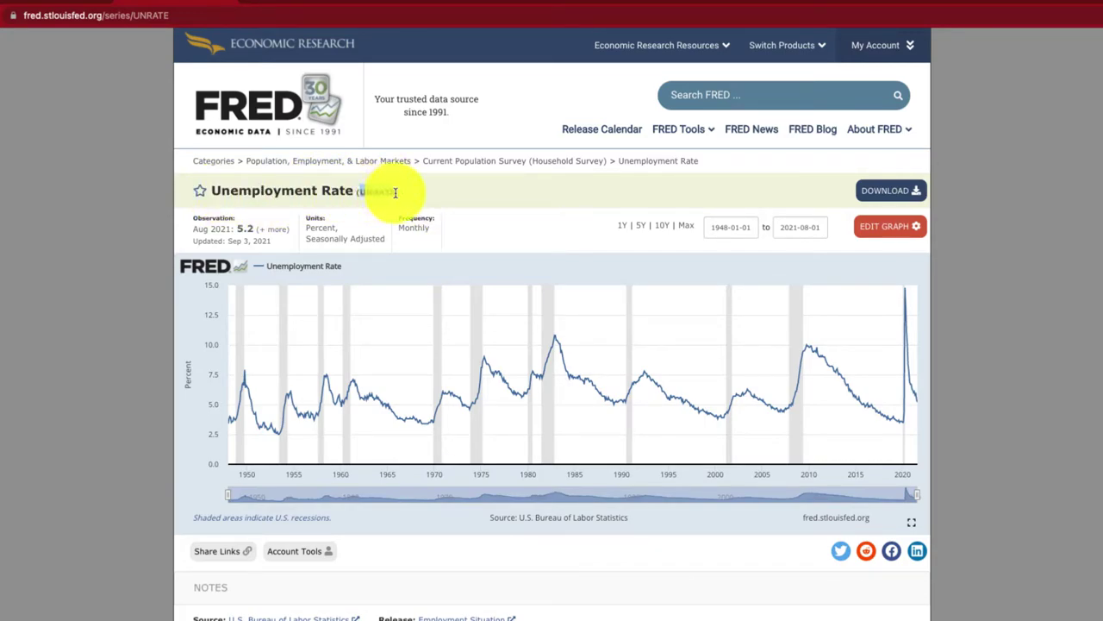
left_click(388, 196)
double_click(388, 195)
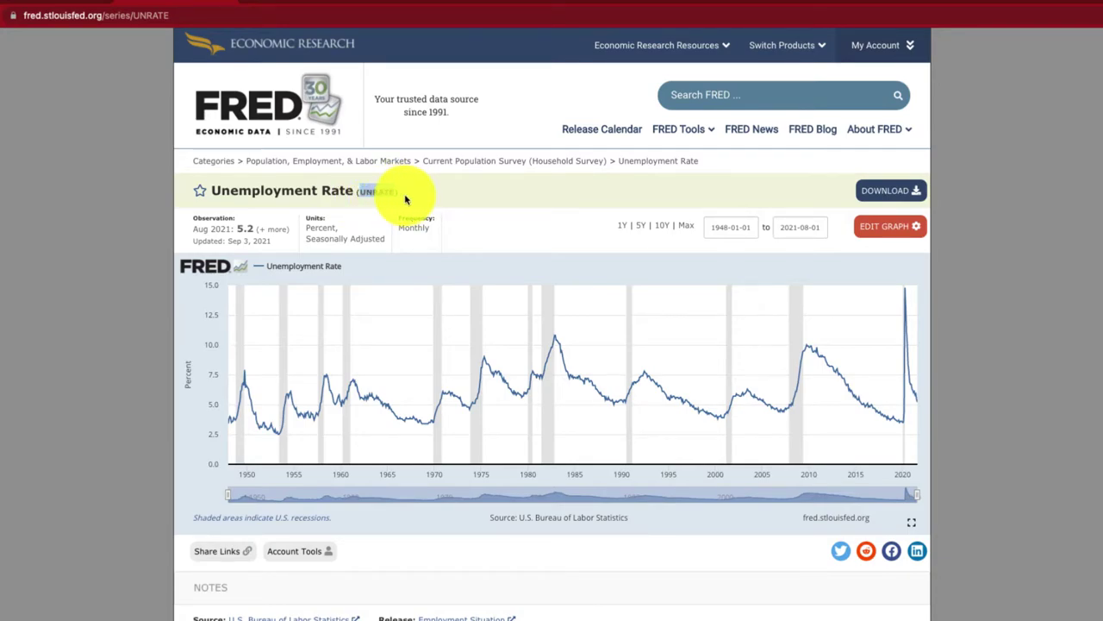
left_click(148, 316)
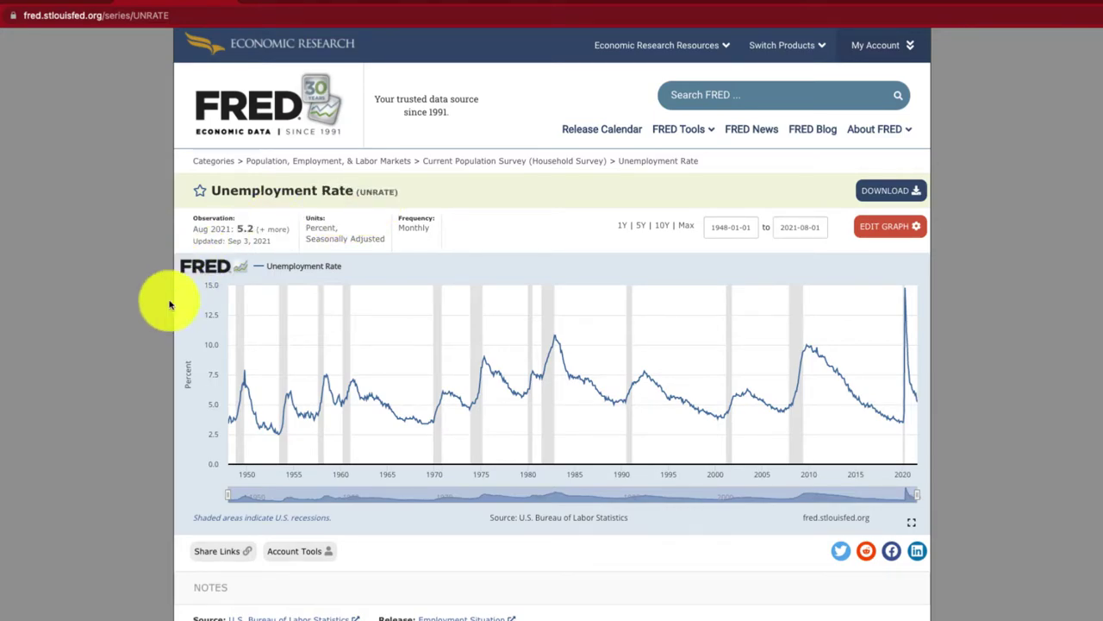
scroll(151, 365, "down", 1)
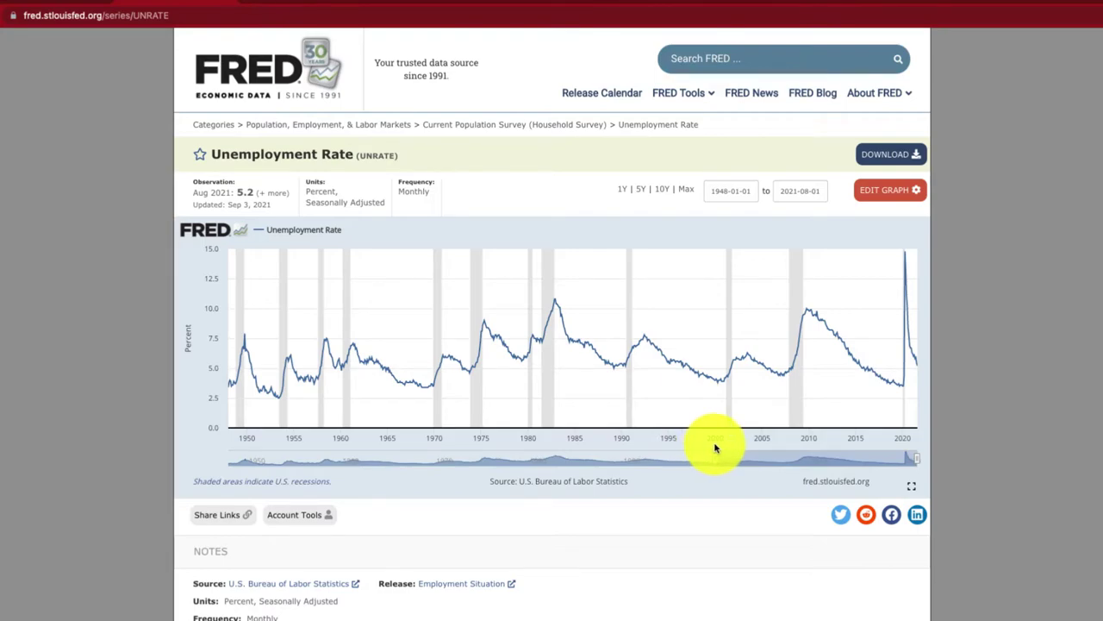
Start the UNRATE chart at 2000-01-03 so it spans through 2021-08-01
left_click_drag(714, 447, 714, 447)
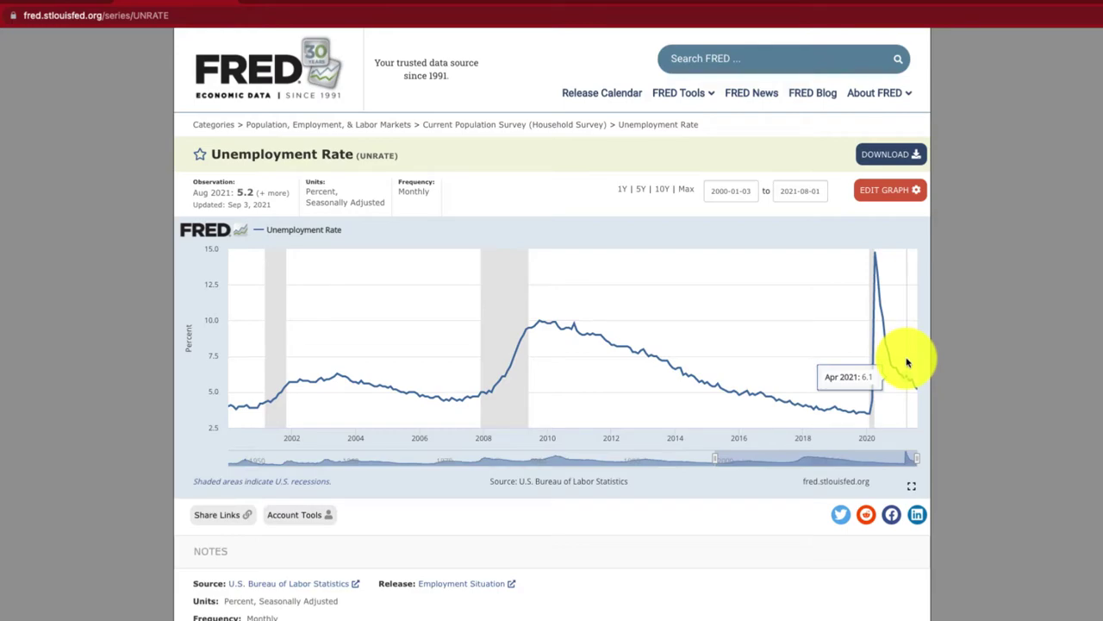
scroll(942, 421, "down", 1)
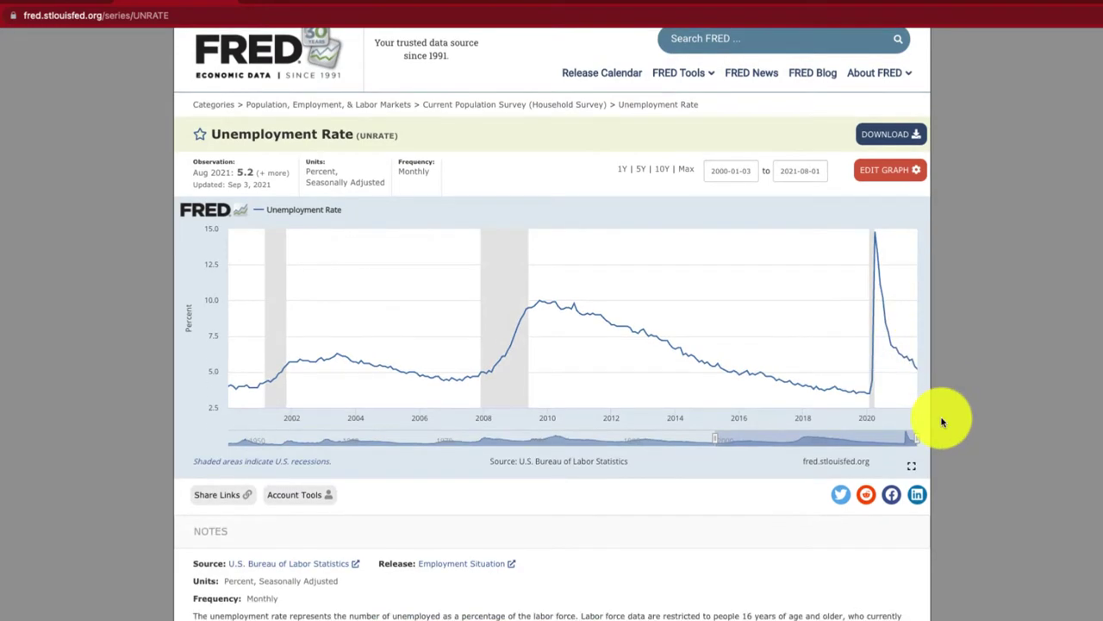
scroll(942, 422, "down", 2)
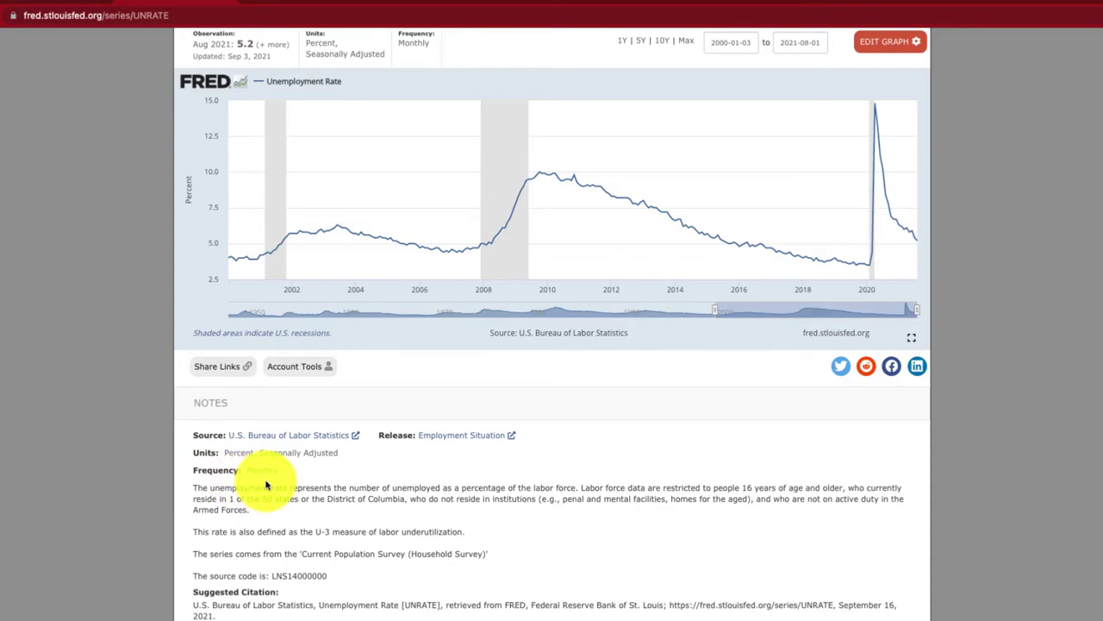
Open the Employment Situation release at its source on the BLS website
left_click(445, 438)
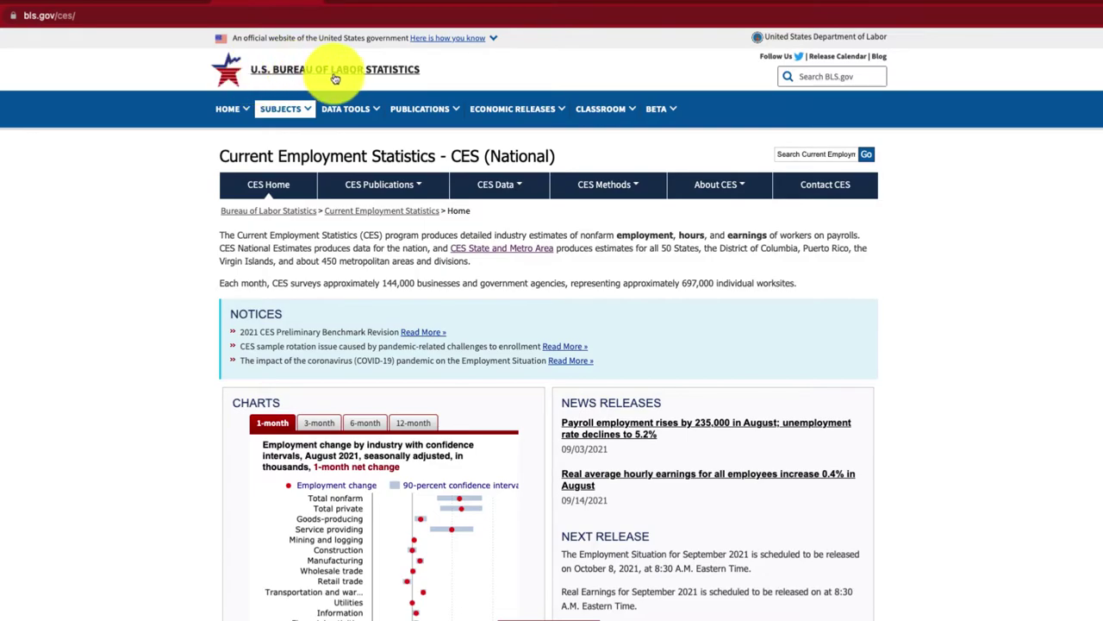
scroll(120, 431, "down", 2)
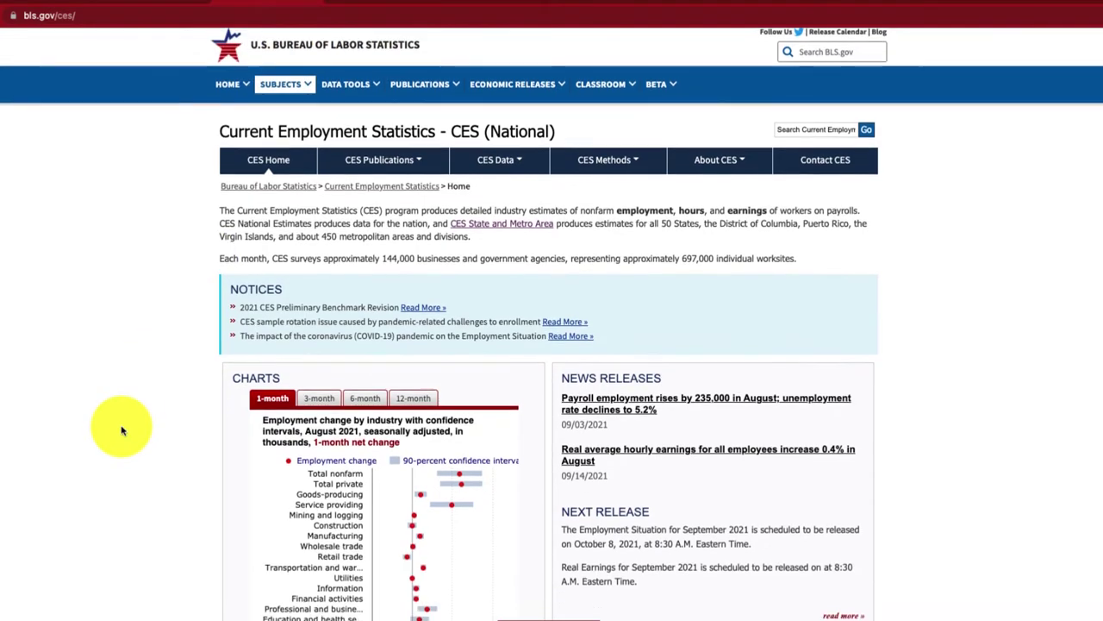
scroll(122, 431, "down", 1)
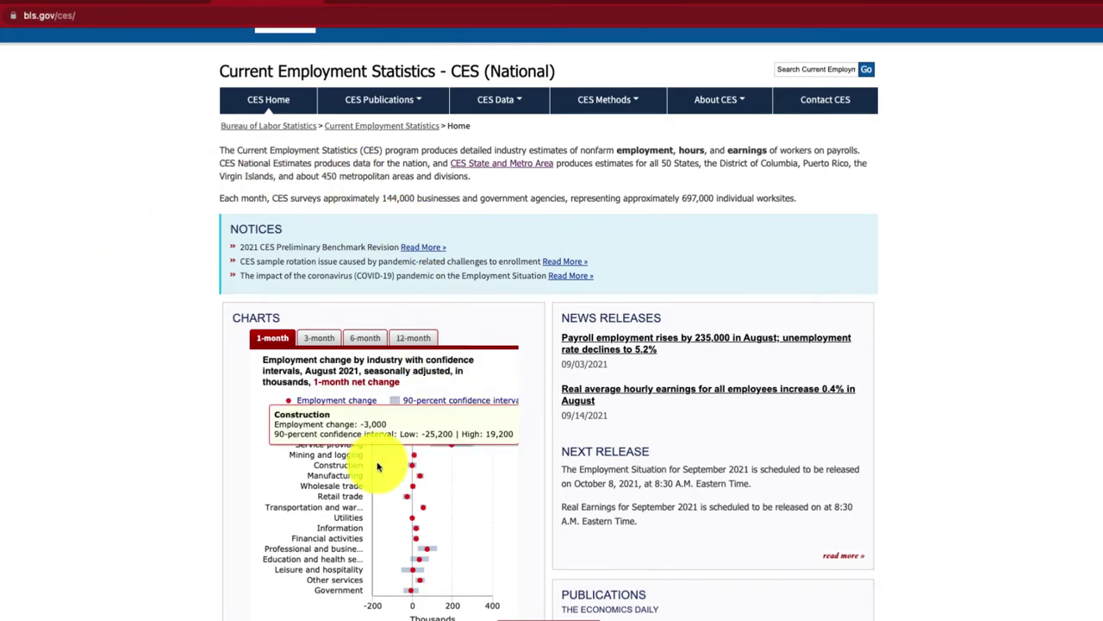
Return to FRED's UNRATE series page and review the 2000–2021 chart and notes
left_click(167, 4)
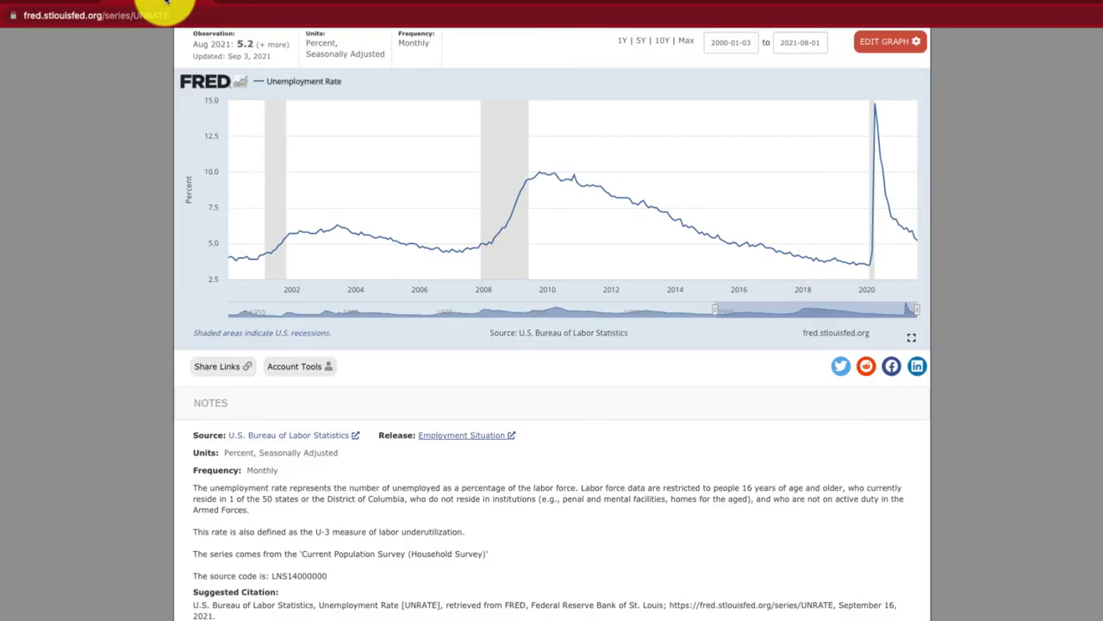
scroll(169, 291, "down", 3)
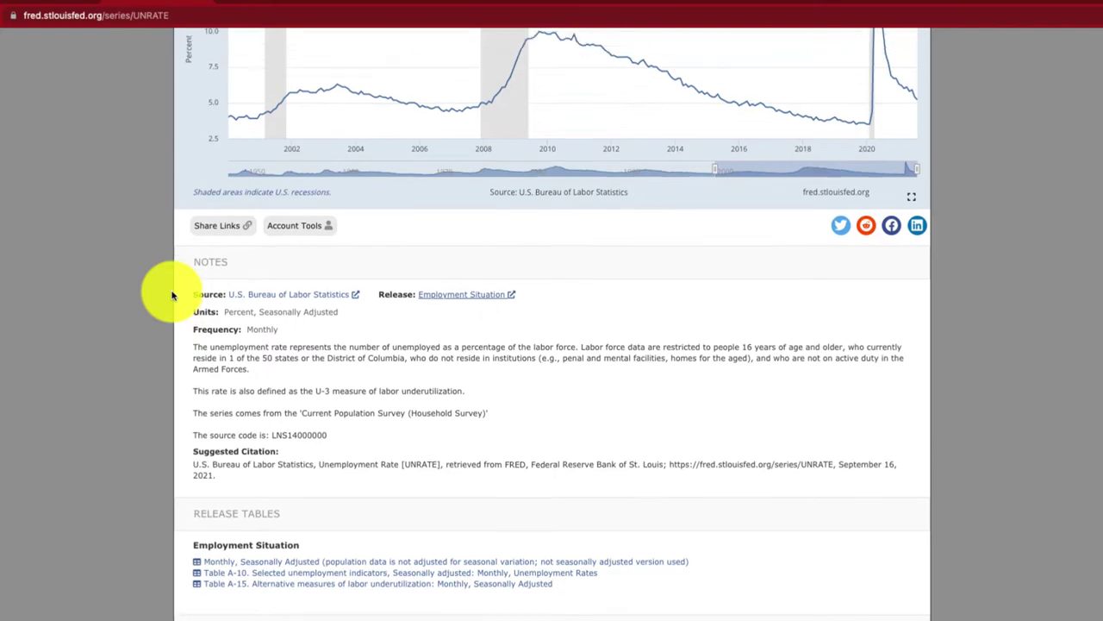
scroll(171, 296, "up", 2)
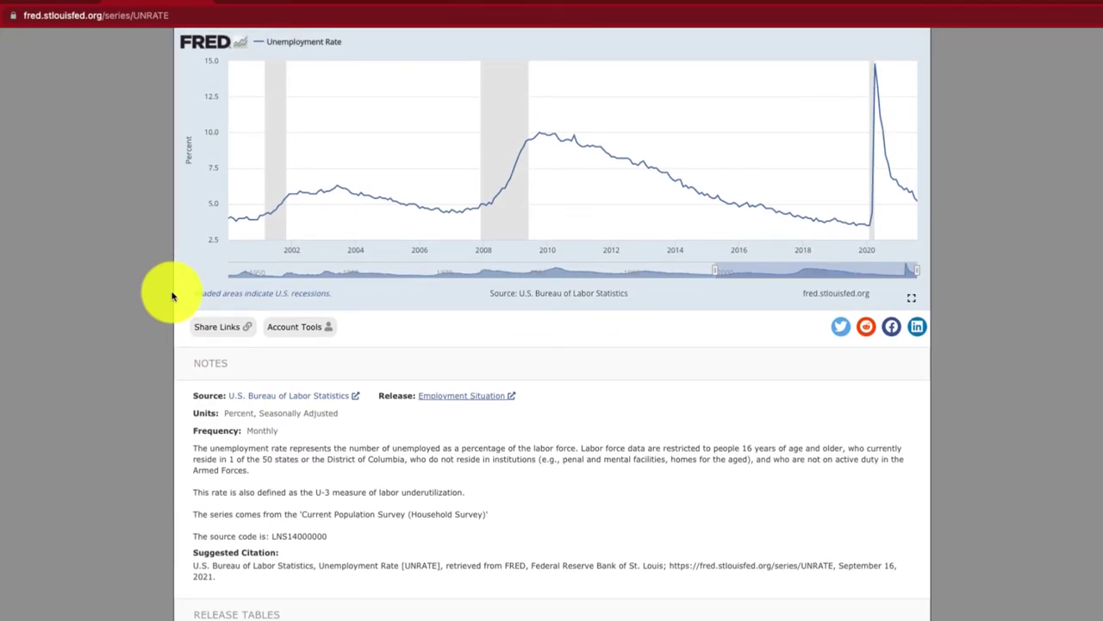
scroll(172, 296, "up", 3)
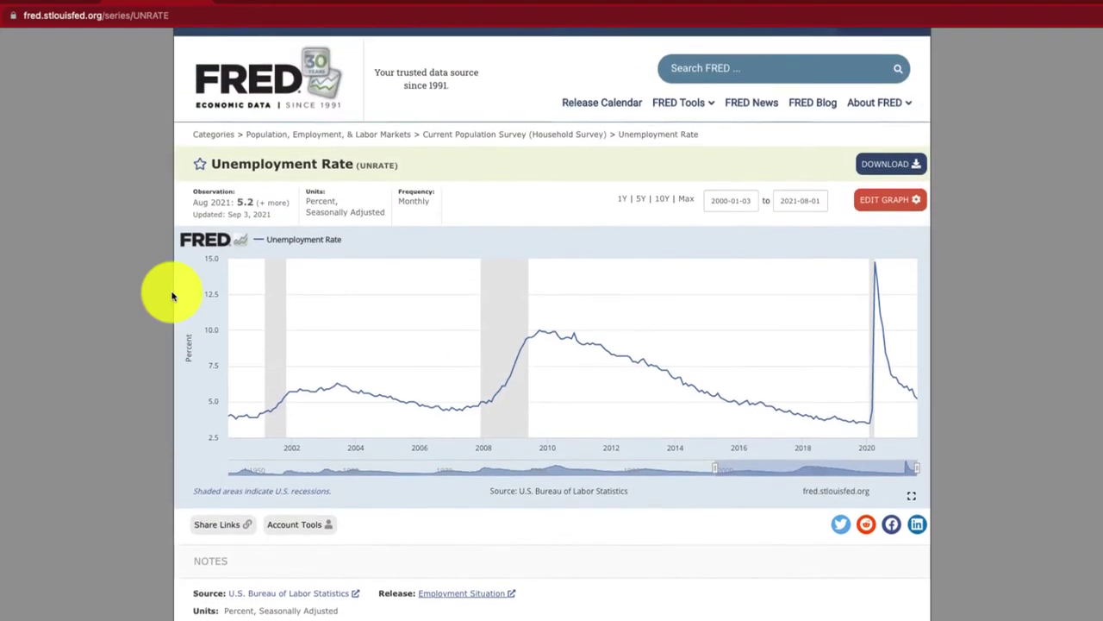
Browse from the Categories list down through U.S. Regional Data to the States data
left_click(210, 137)
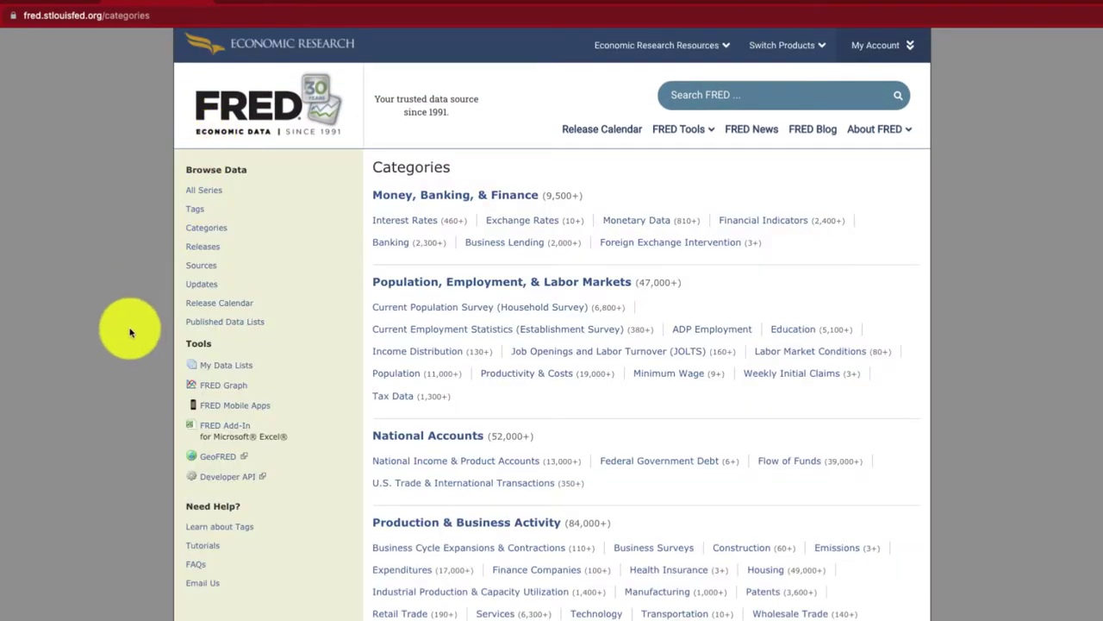
scroll(129, 338, "down", 3)
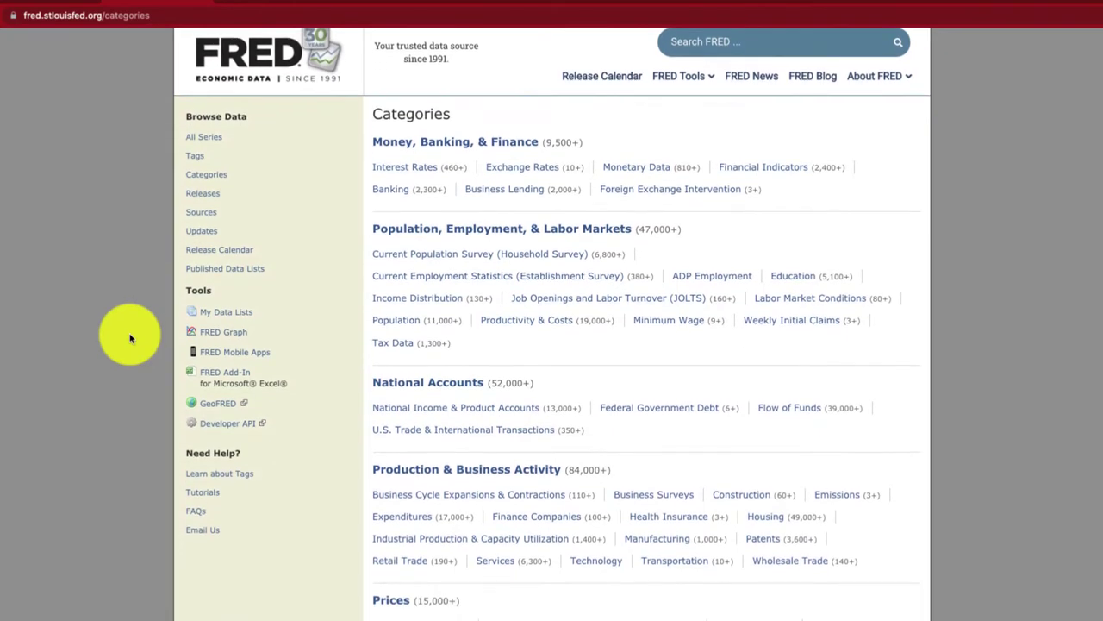
scroll(129, 338, "down", 3)
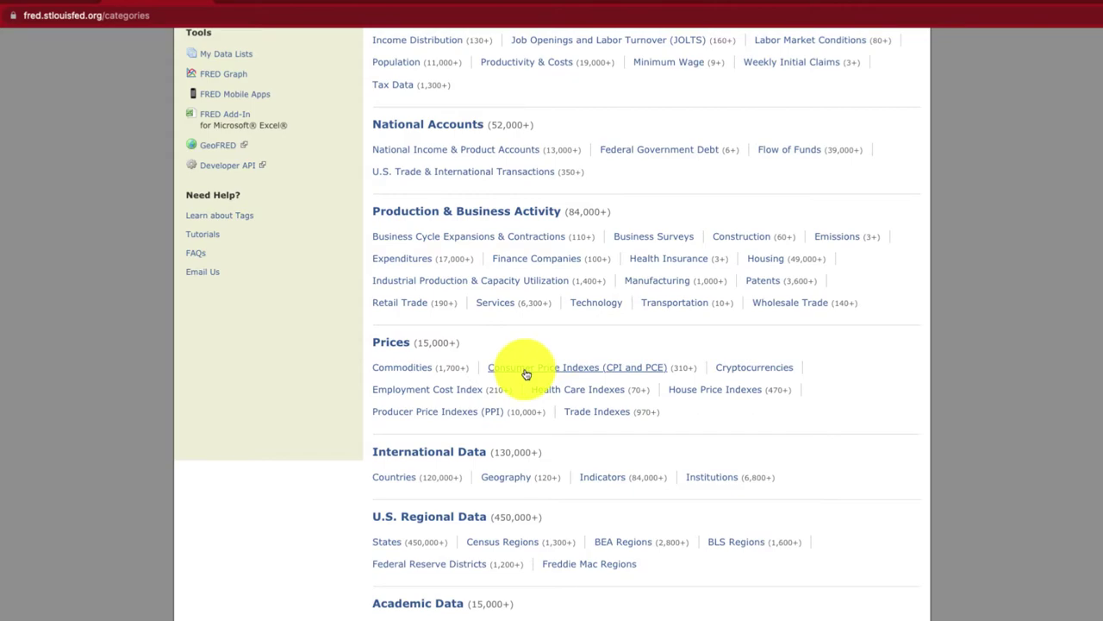
scroll(487, 461, "down", 3)
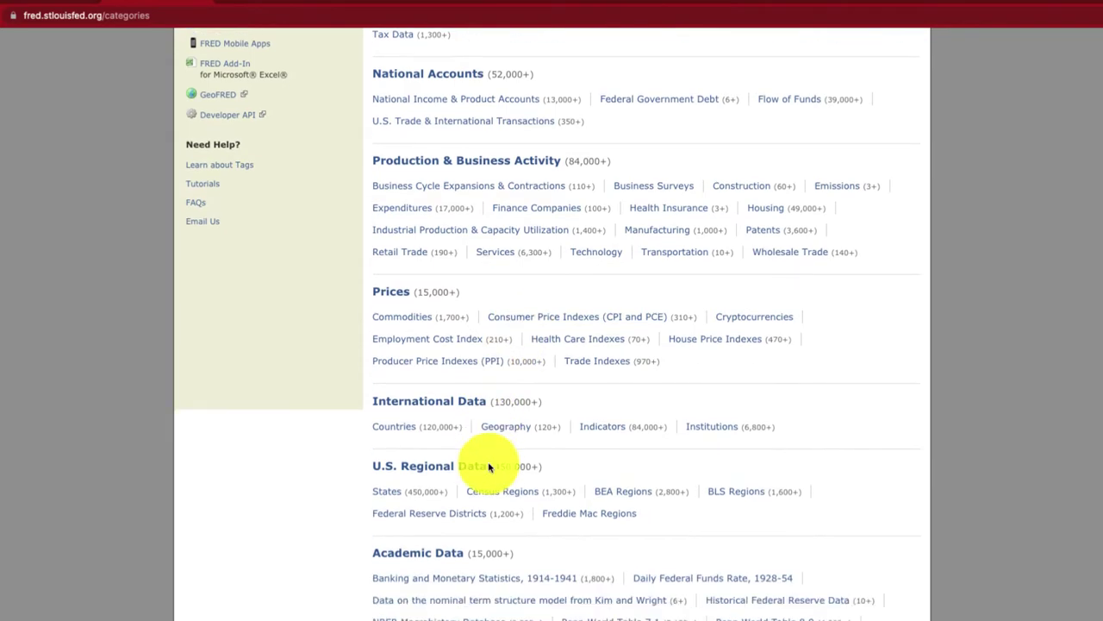
scroll(488, 463, "down", 2)
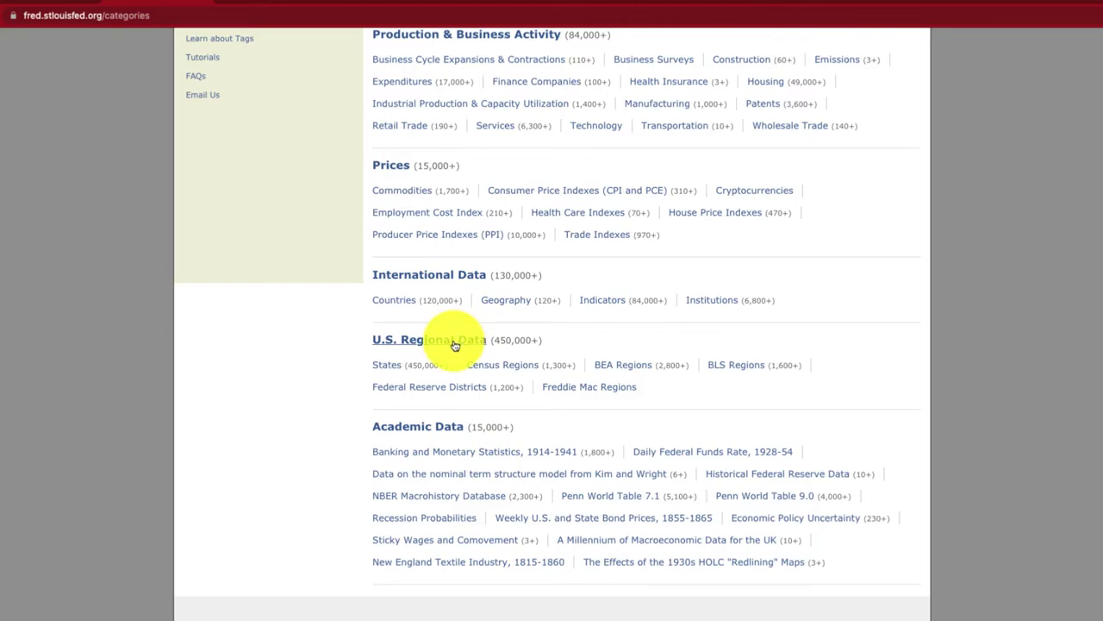
left_click(389, 373)
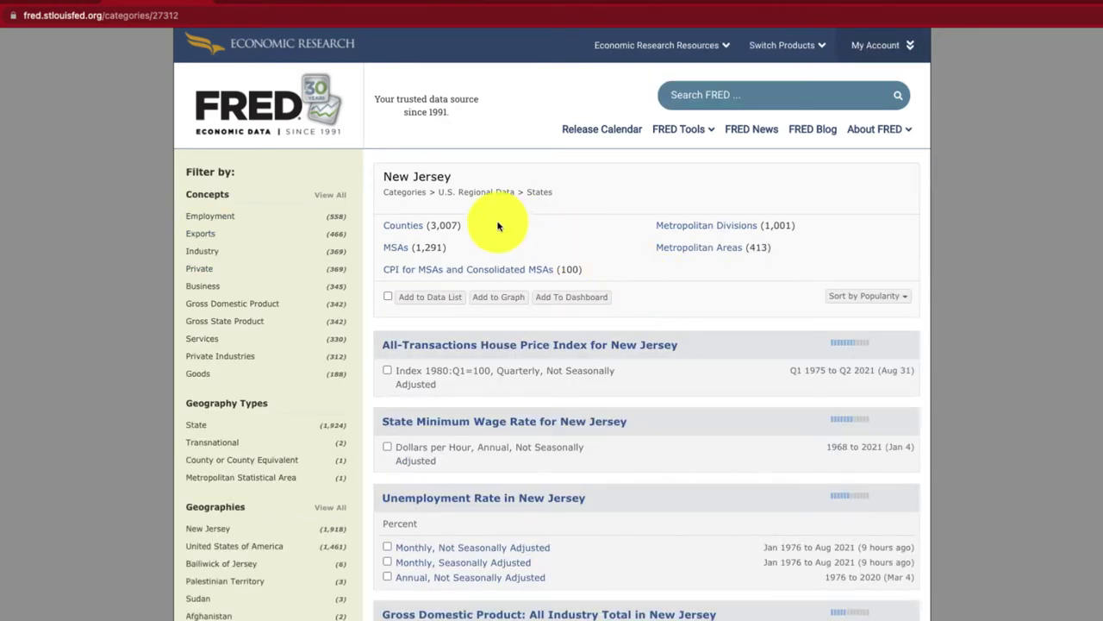
Open New Jersey's counties, then Monmouth County's Unemployment Rate series graph
left_click(413, 231)
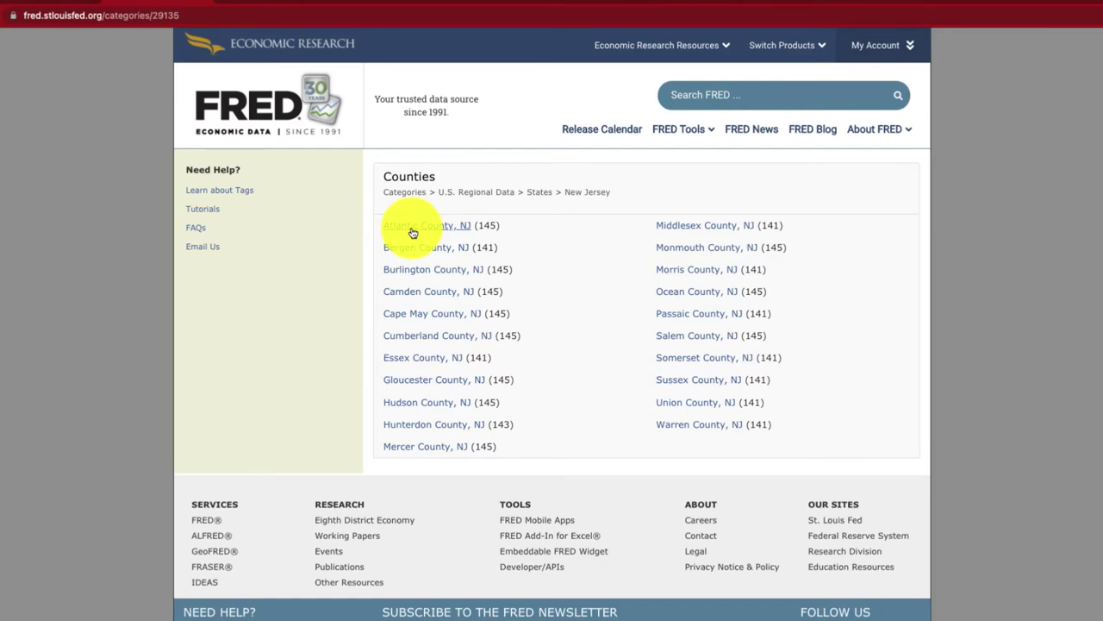
left_click(725, 255)
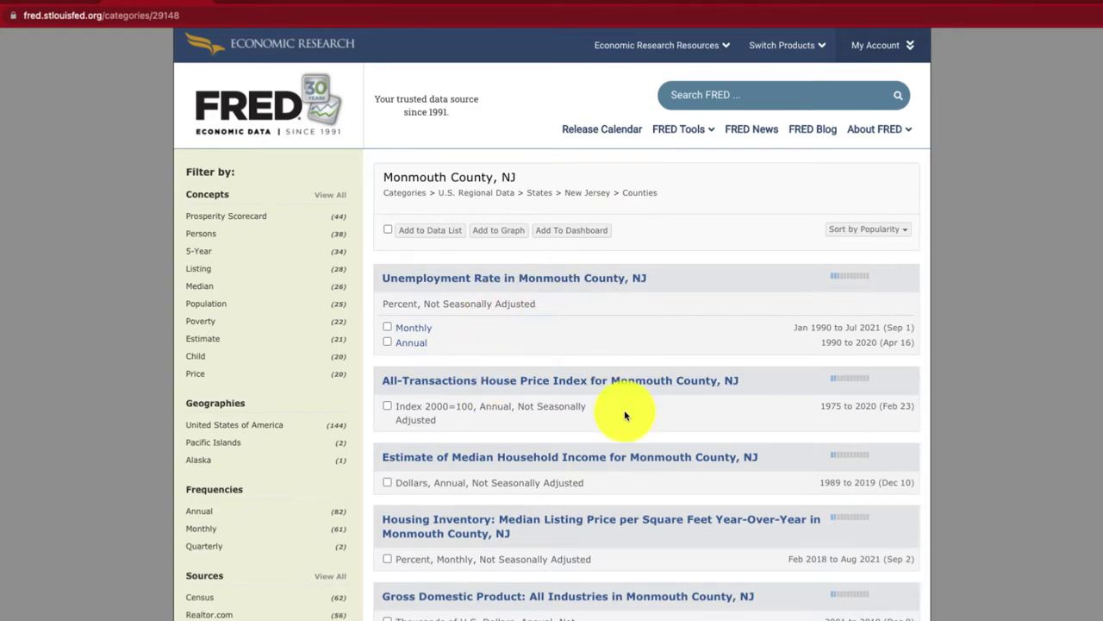
left_click(430, 278)
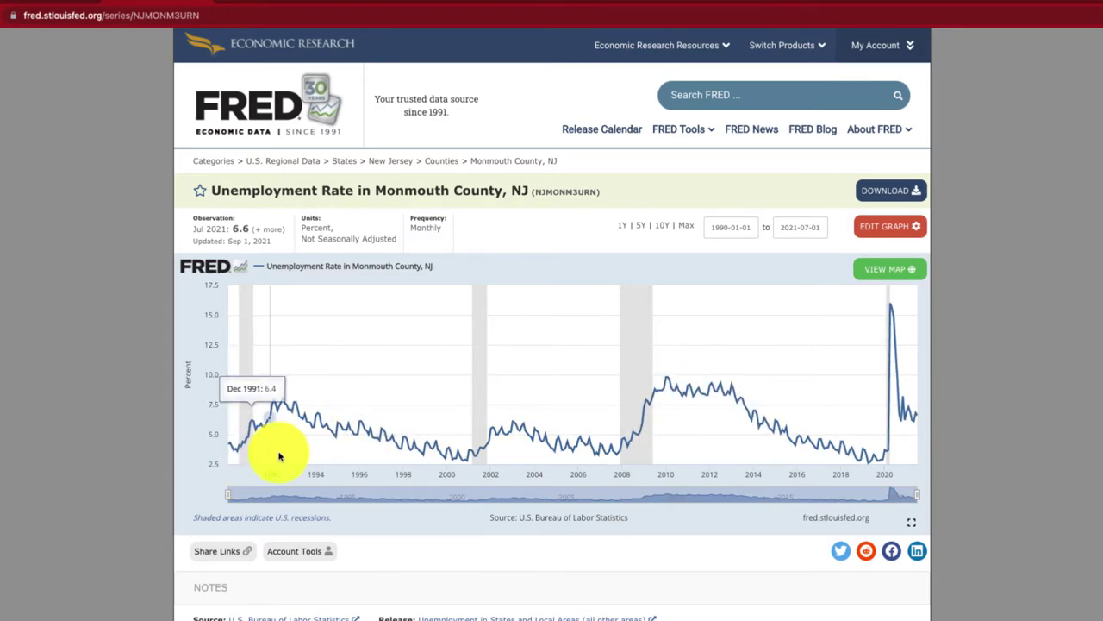
left_click(883, 229)
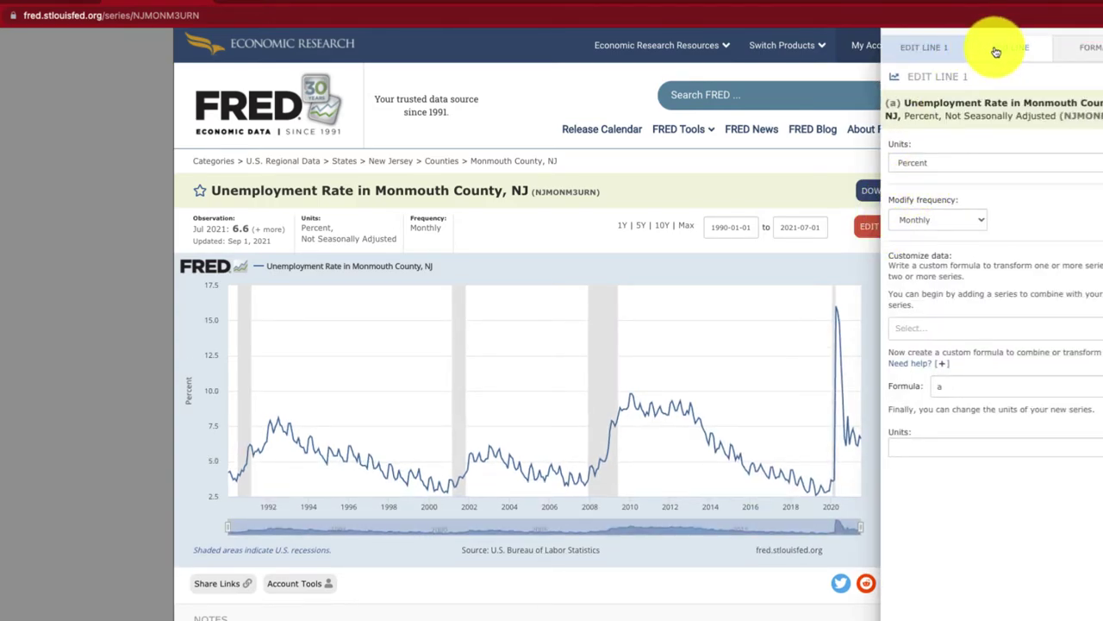
Overlay the national UNRATE line on Monmouth County's graph and limit it to 2010 onward
left_click(996, 50)
left_click(935, 107)
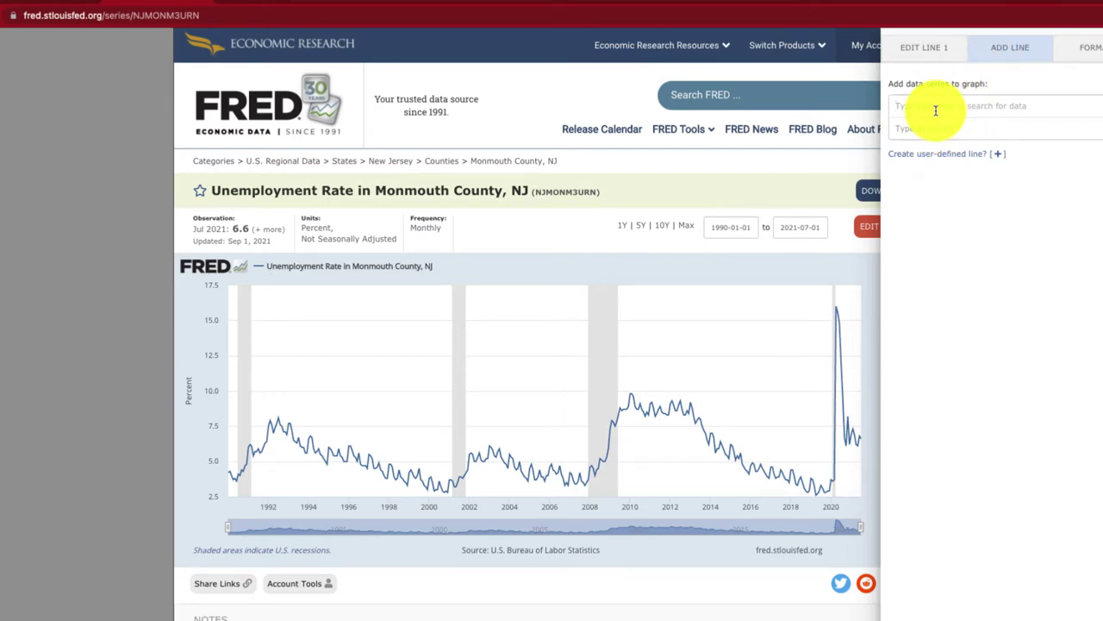
type("unrate")
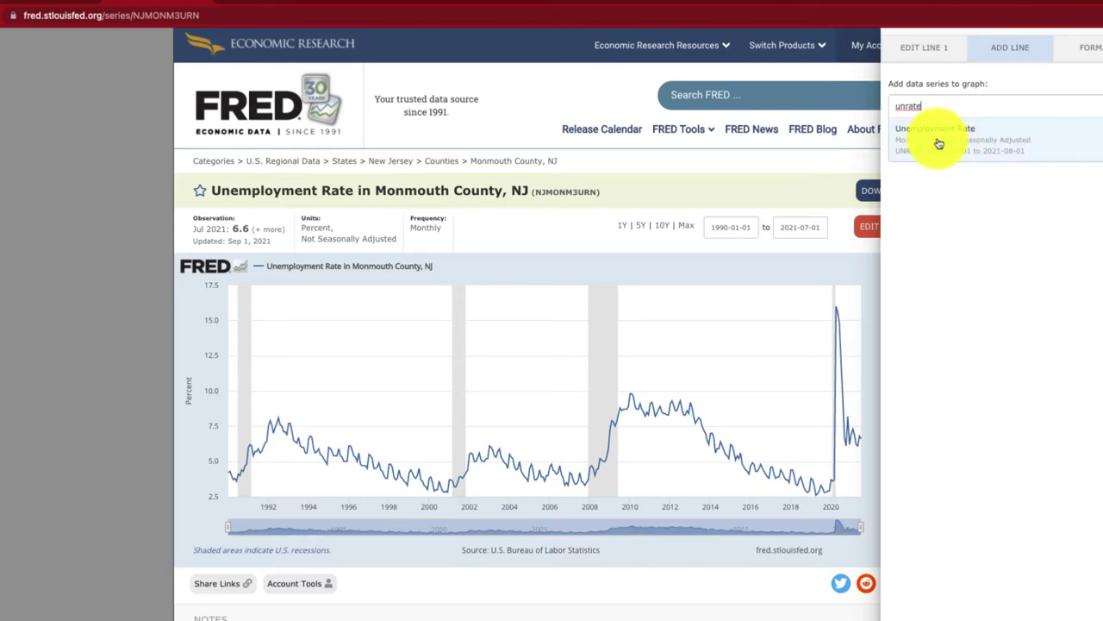
left_click(946, 136)
left_click(923, 140)
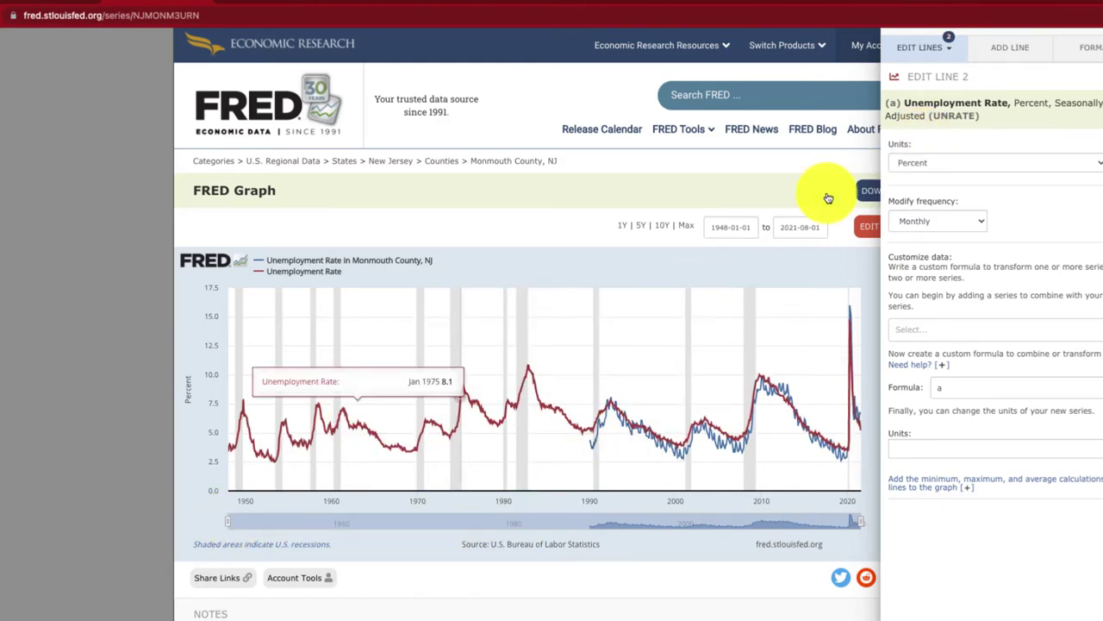
left_click(1094, 48)
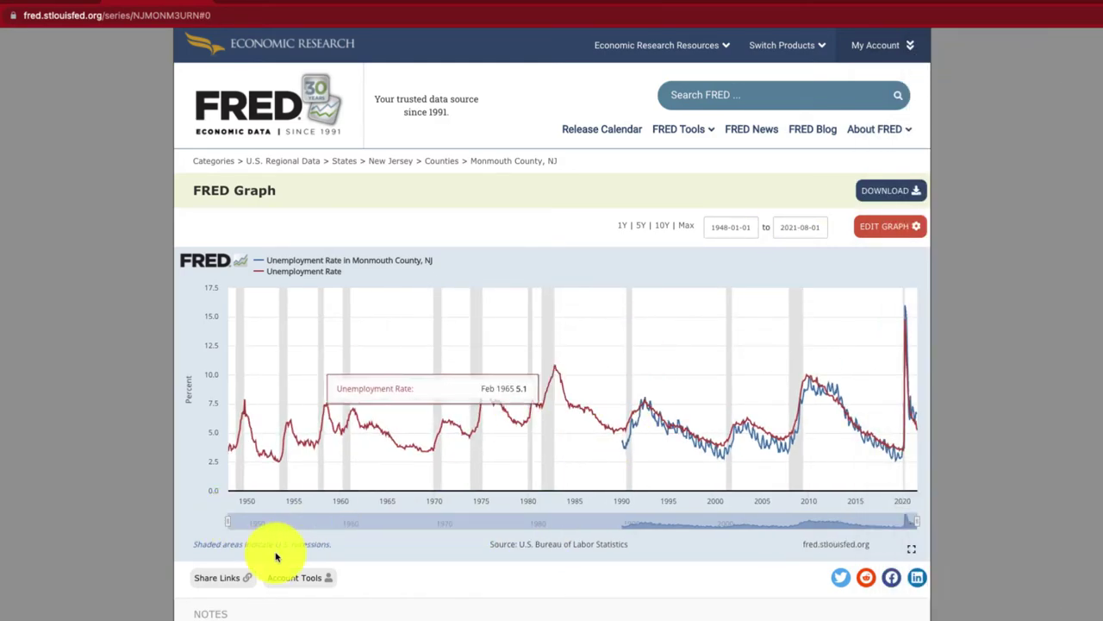
left_click_drag(227, 520, 810, 507)
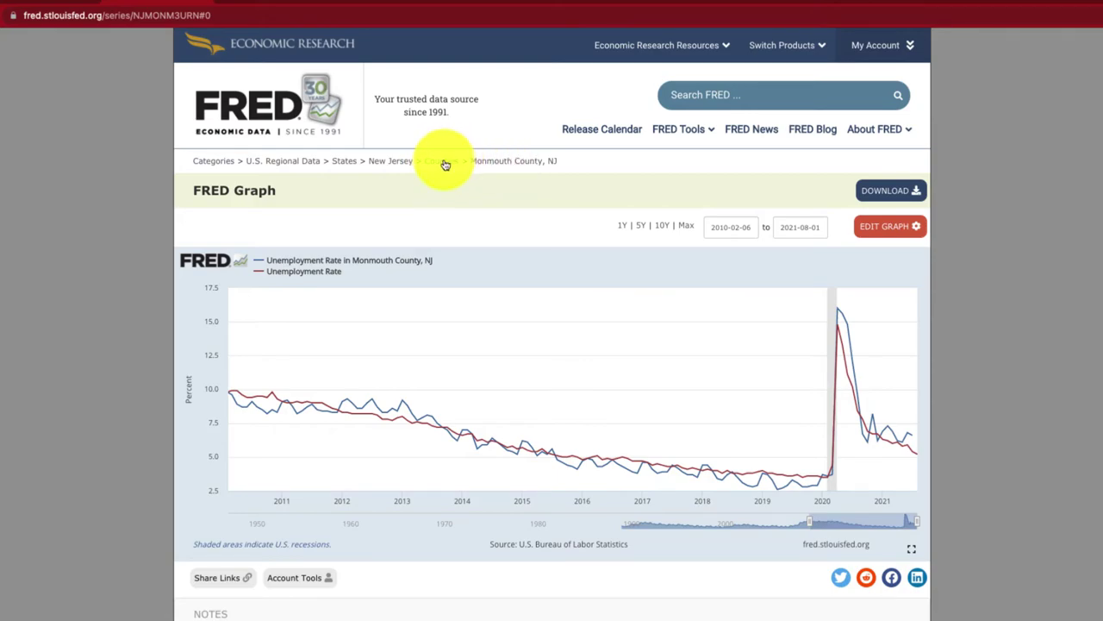
Return to the Monmouth County, NJ category page listing its series
left_click(497, 166)
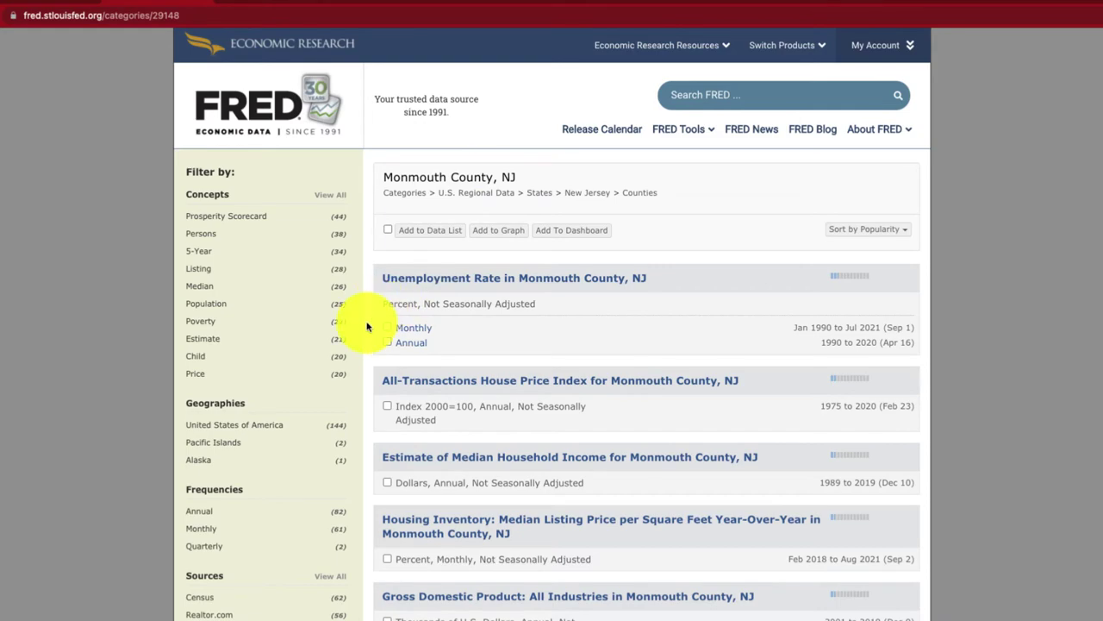
Filter the Monmouth County, NJ series list to Realtor.com sources only
scroll(129, 498, "down", 5)
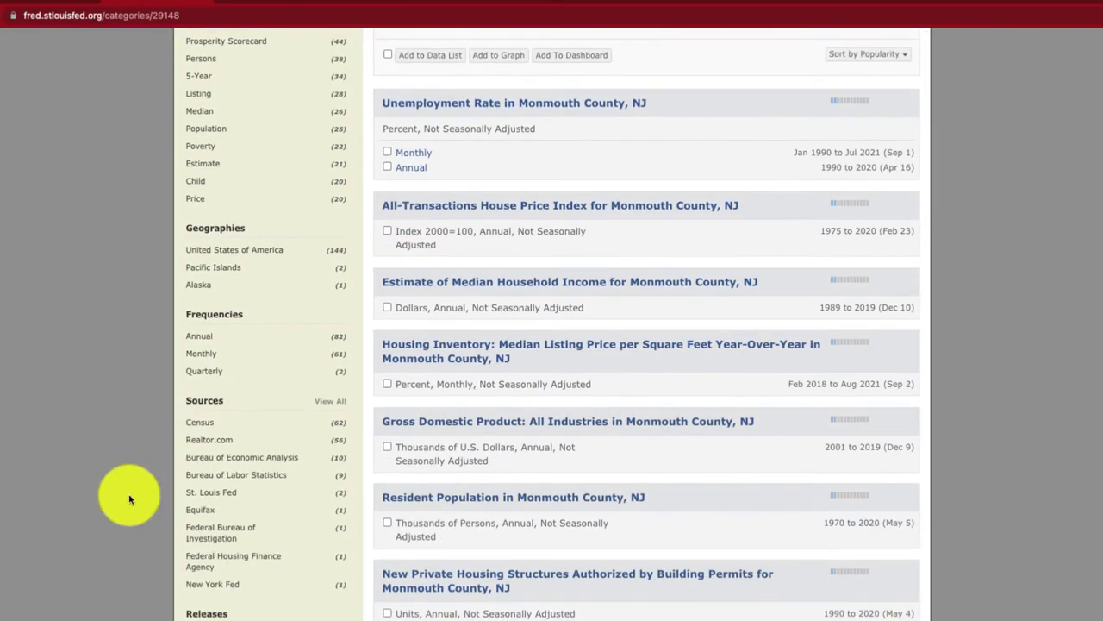
scroll(129, 498, "down", 1)
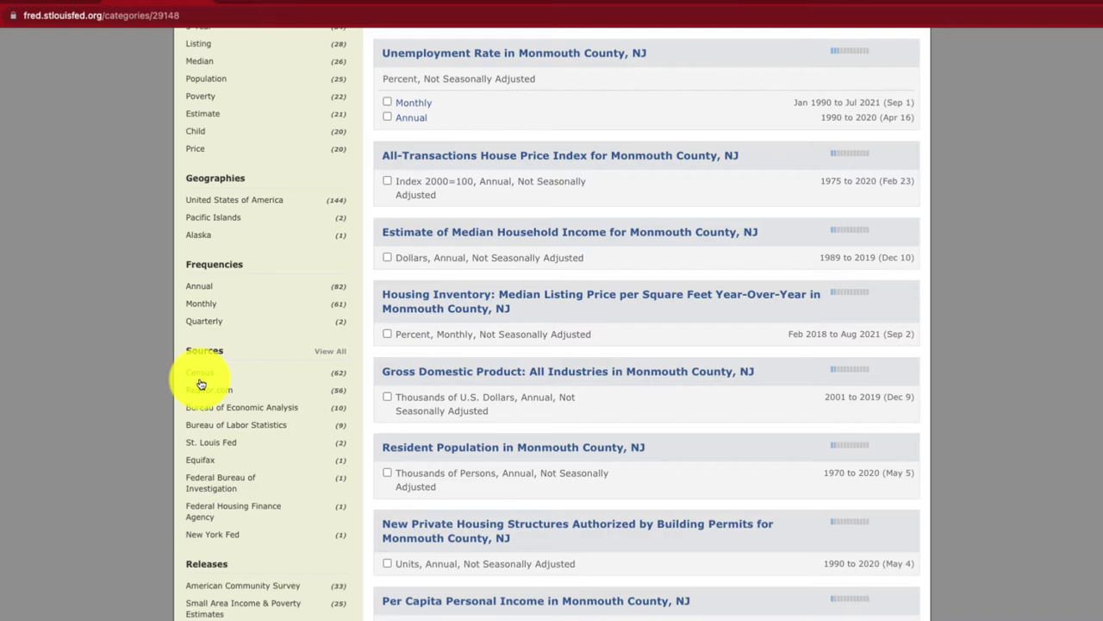
scroll(160, 474, "down", 3)
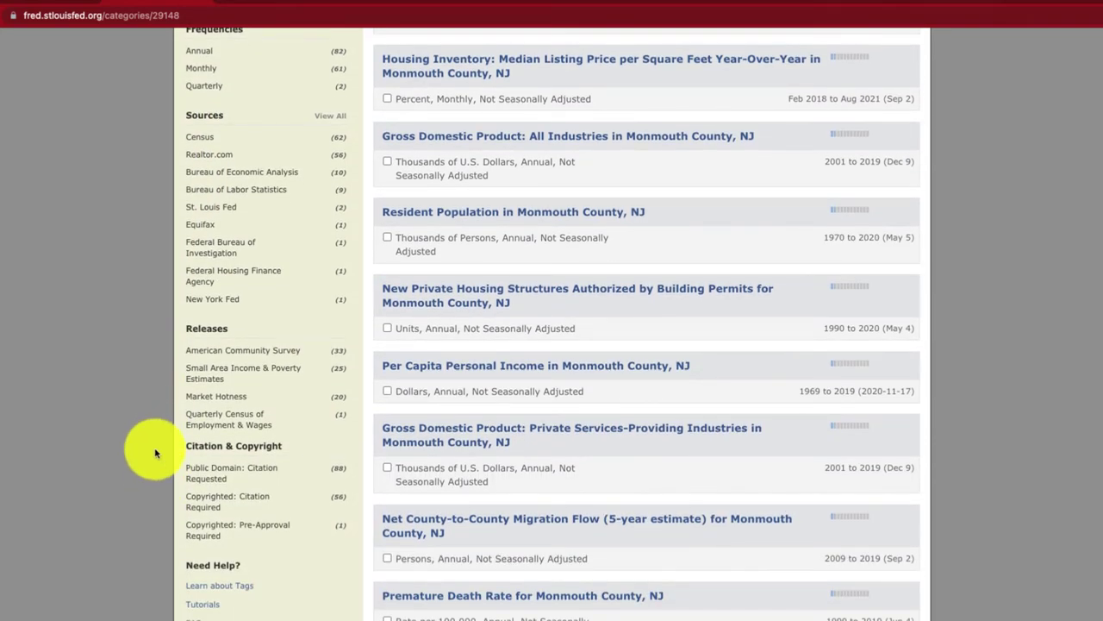
scroll(160, 474, "up", 1)
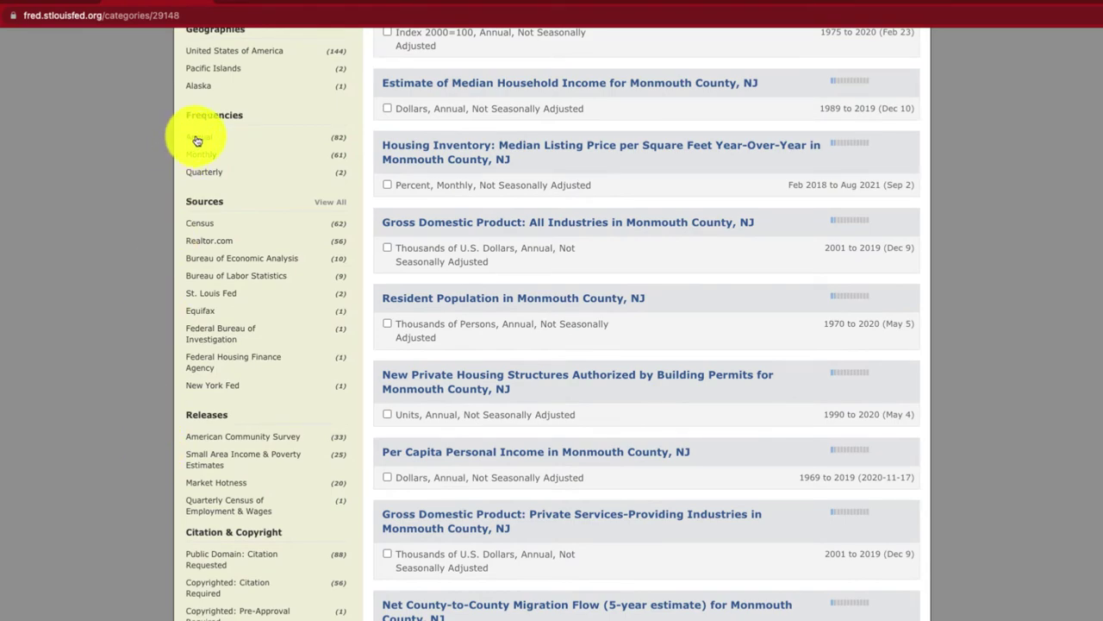
left_click(210, 243)
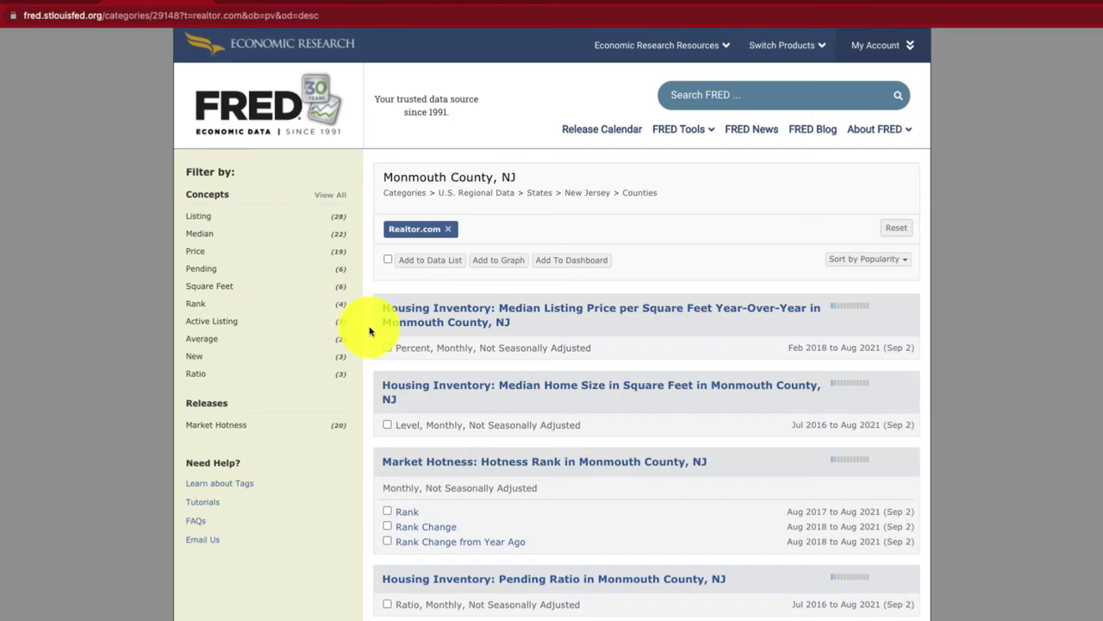
Open the Market Hotness: Median Days on Market in Monmouth County, NJ series
scroll(369, 331, "down", 1)
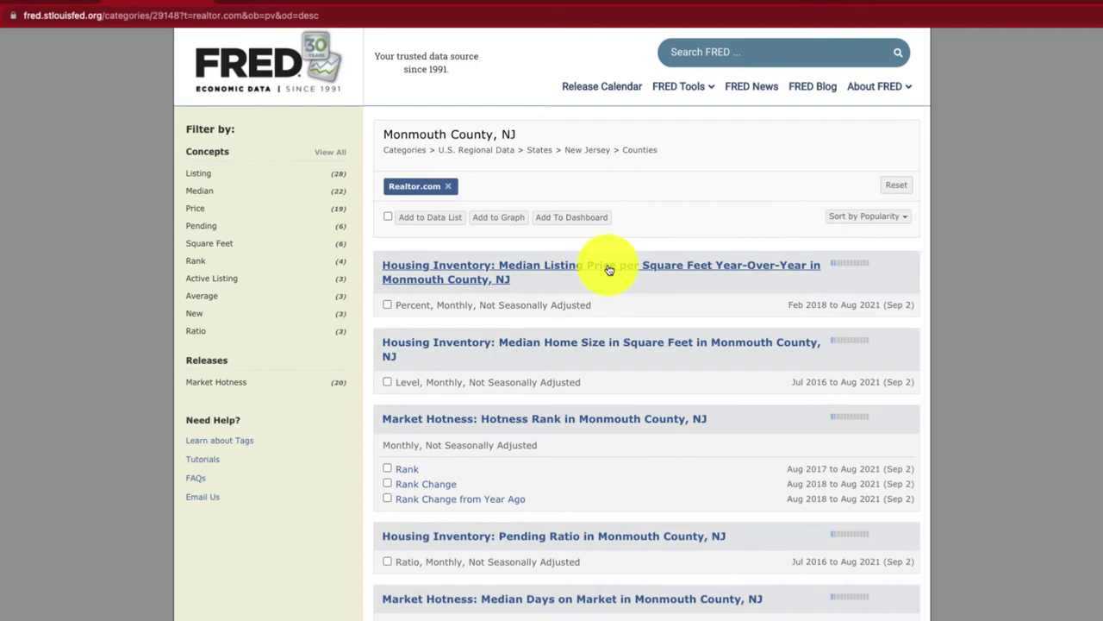
scroll(468, 419, "down", 2)
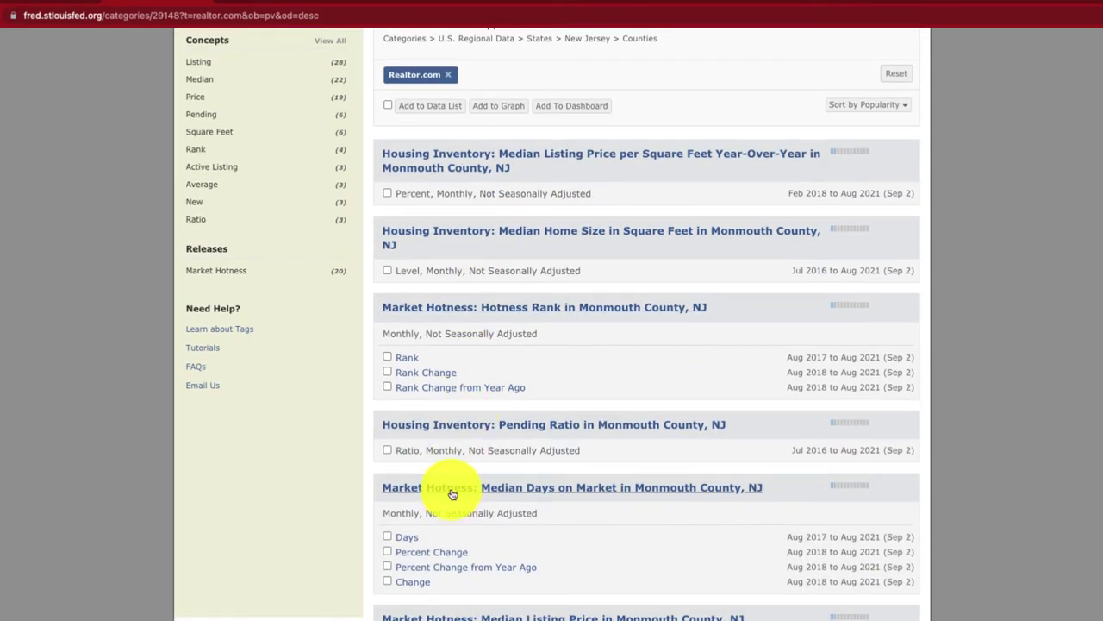
left_click(451, 490)
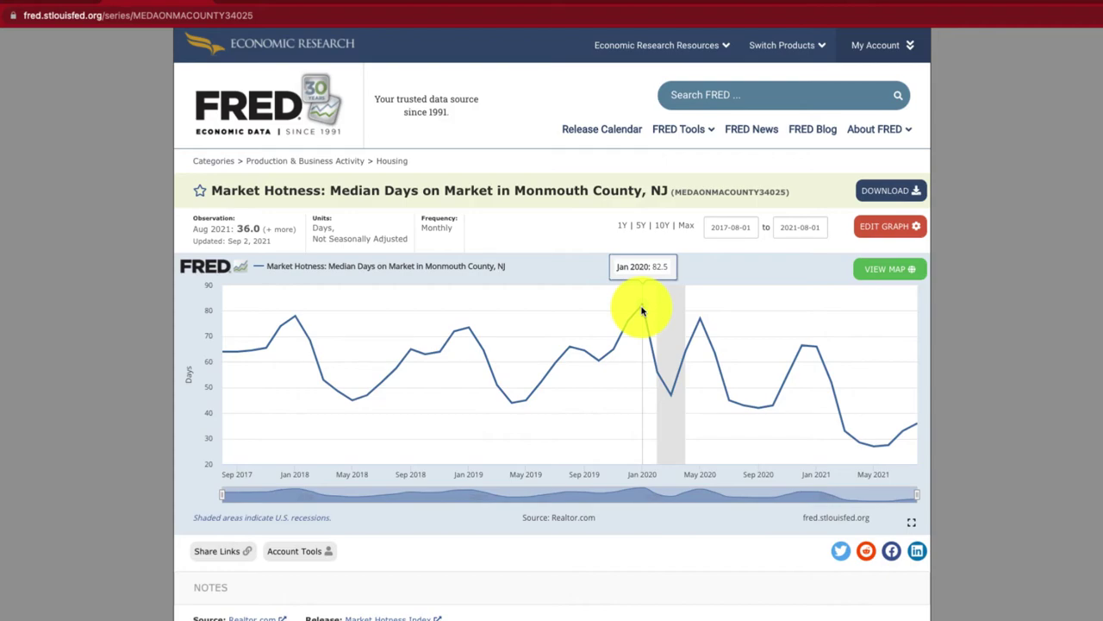
Scroll down to the Notes showing Realtor.com as source and Market Hotness Index release
scroll(537, 572, "down", 3)
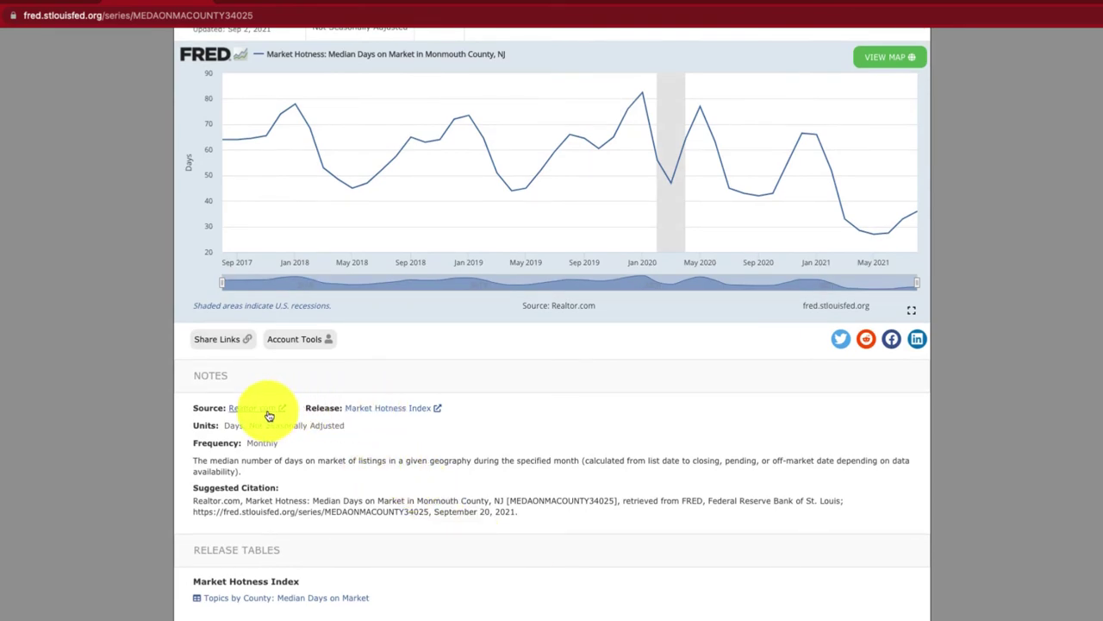
View Realtor.com's Market Hotness Index hottest-markets map, then return to the median-days chart
left_click(384, 411)
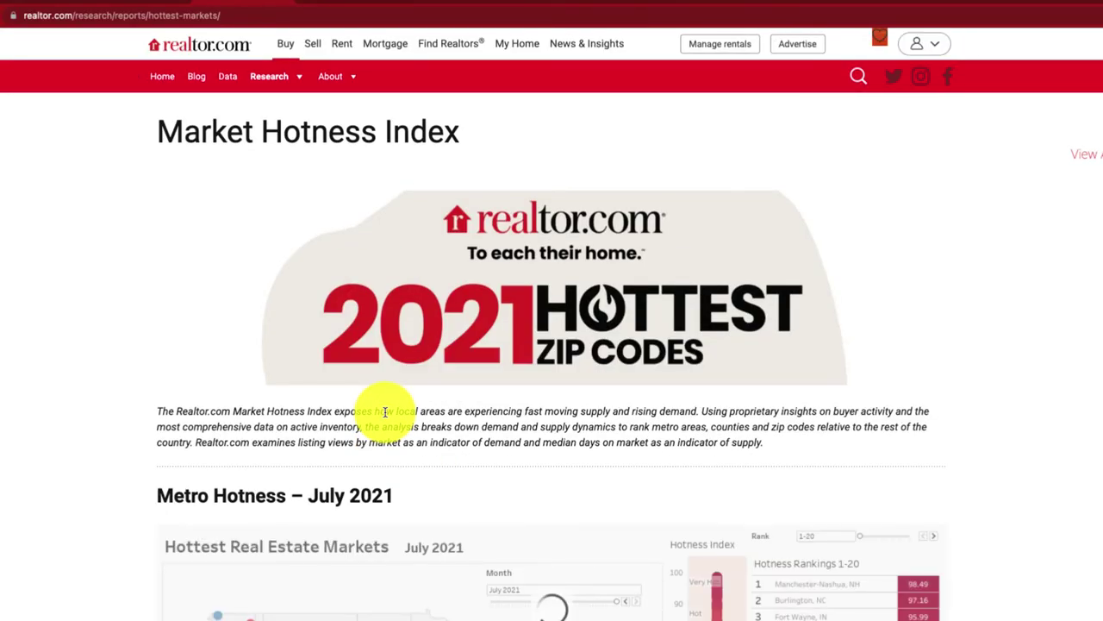
scroll(799, 260, "down", 4)
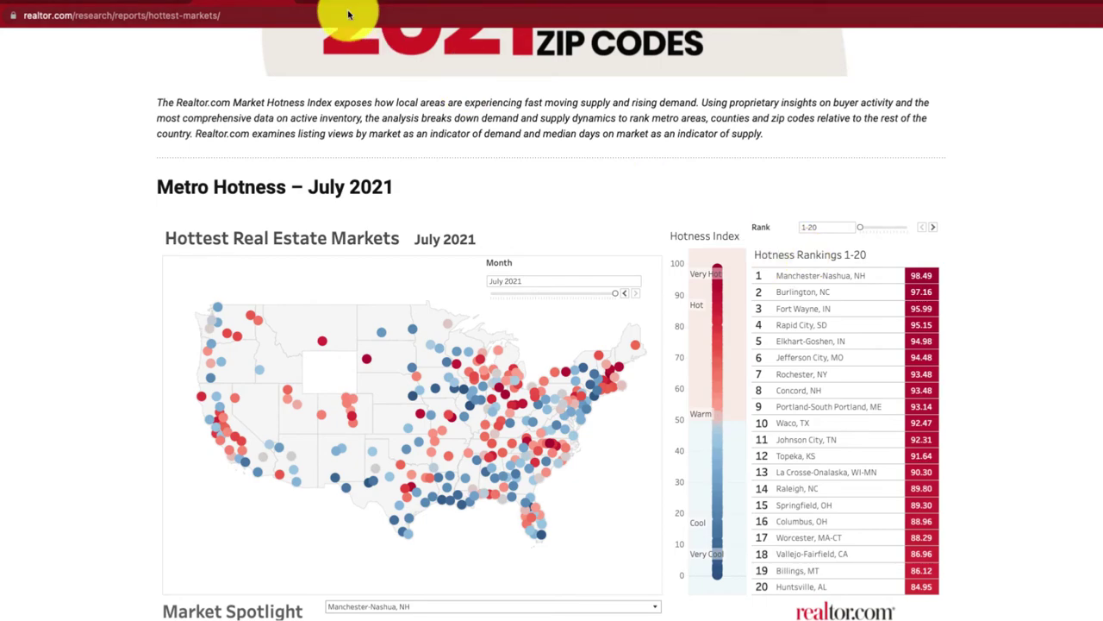
left_click(156, 3)
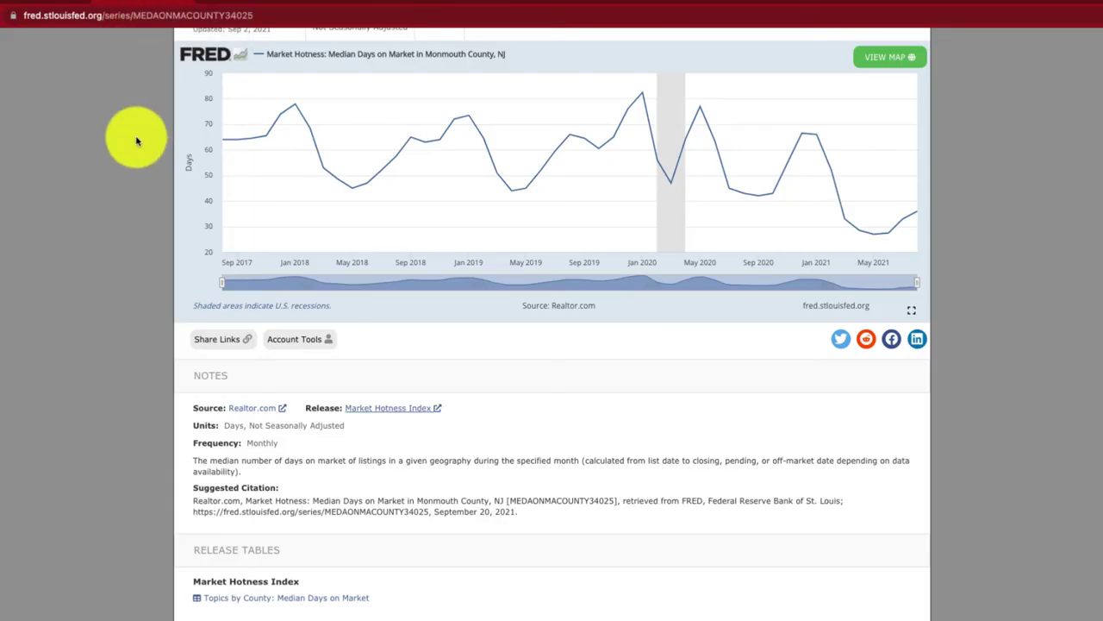
scroll(129, 209, "up", 3)
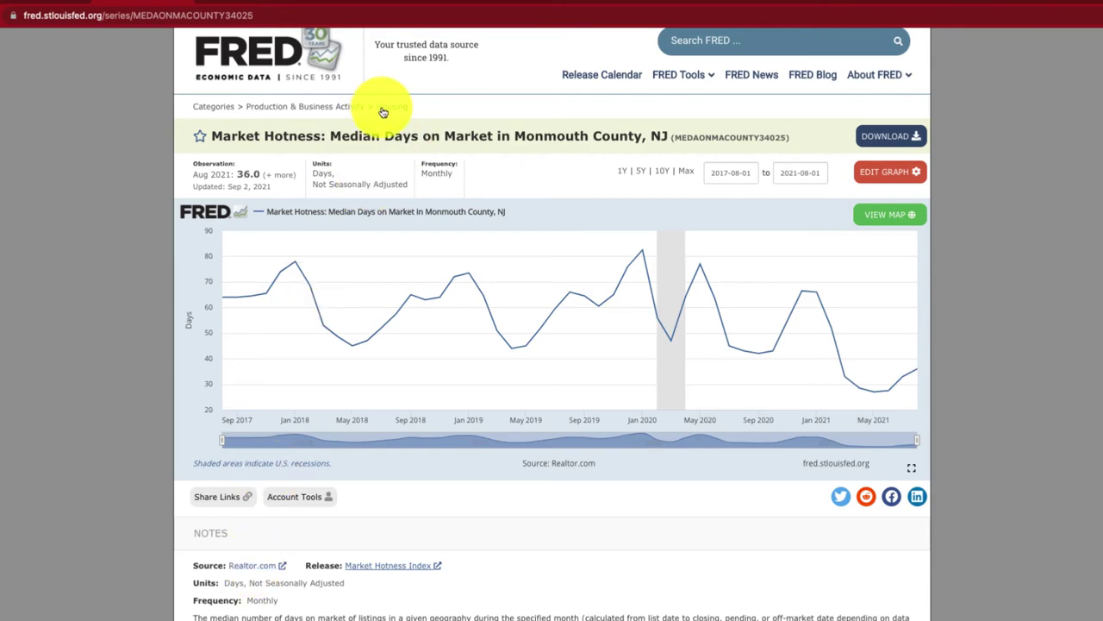
Highlight 'Home Prices Index' among NuWire's lagging indicators, then return to the FRED chart
key("ctrl+Tab")
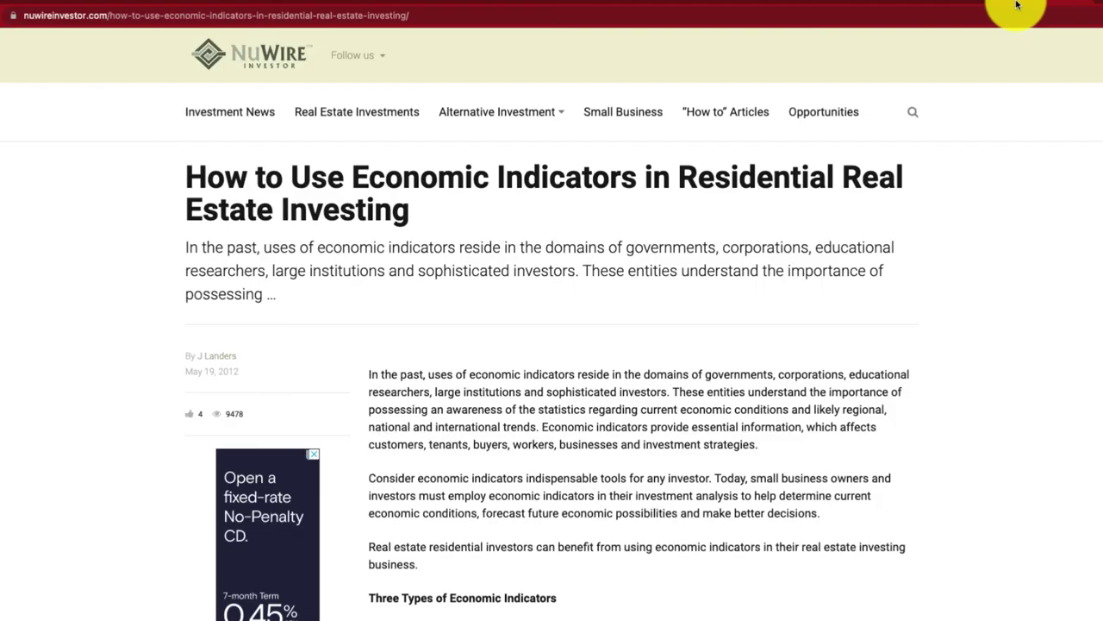
scroll(751, 440, "down", 5)
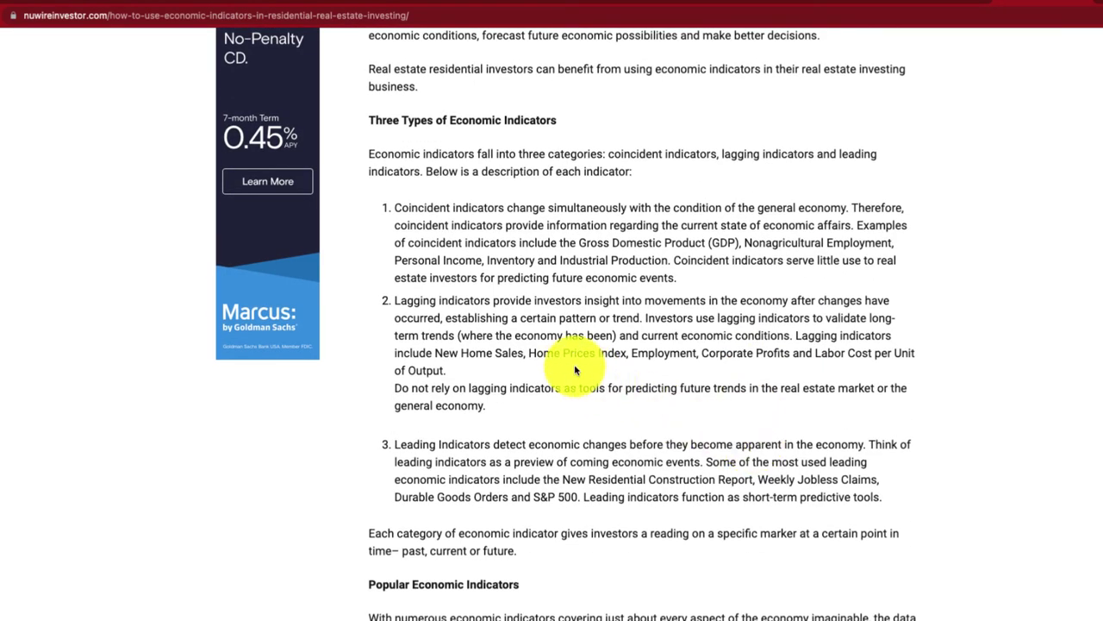
left_click_drag(529, 353, 626, 353)
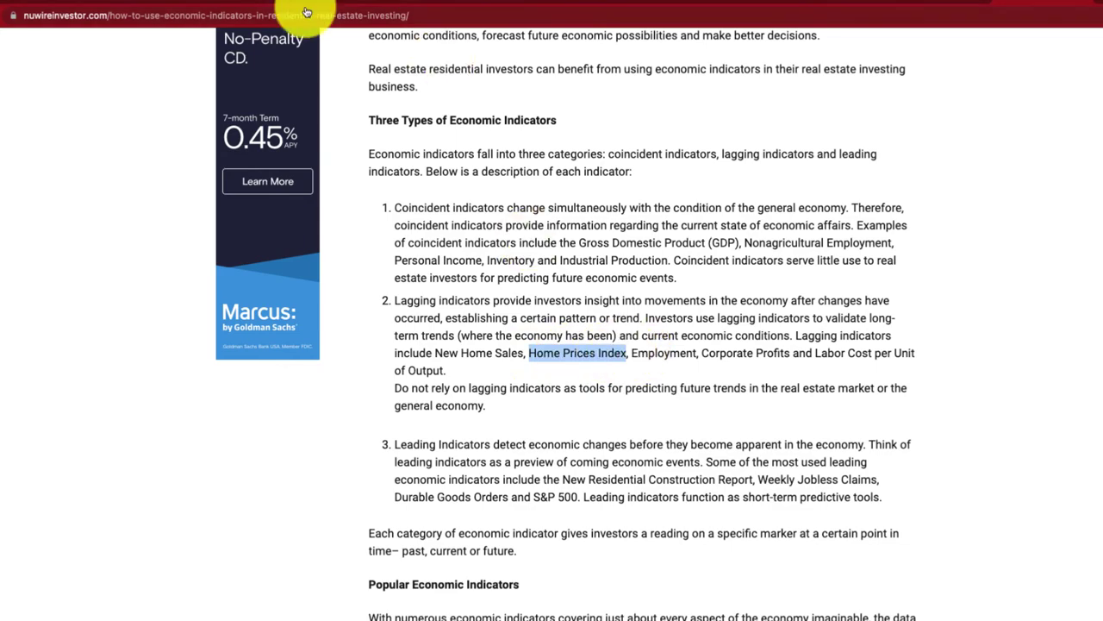
left_click(161, 3)
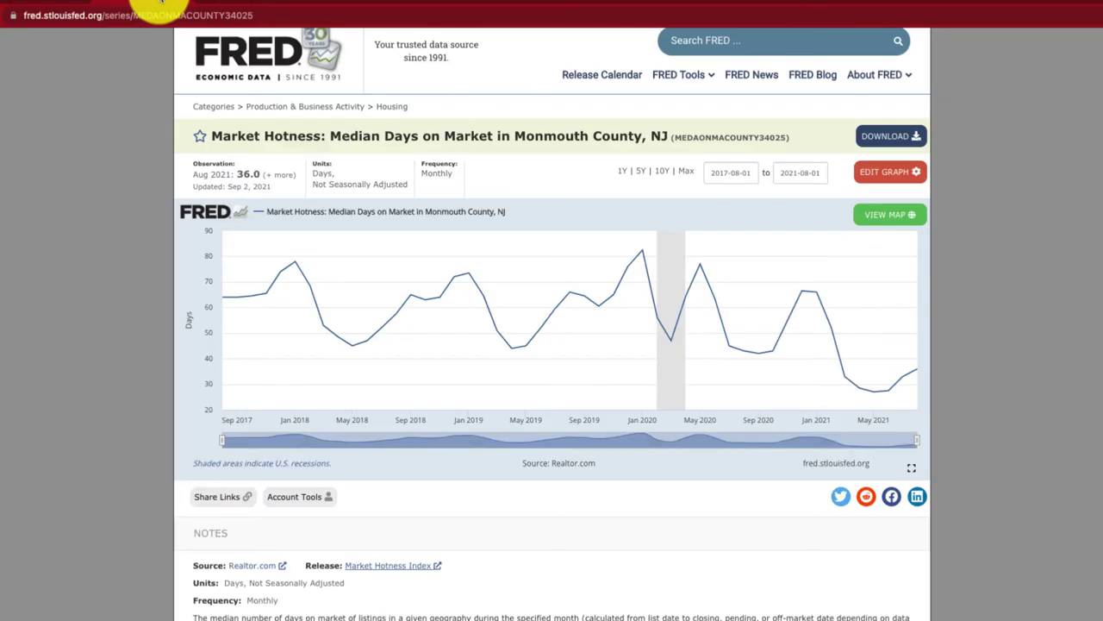
Go to google.com in the current tab
left_click(187, 15)
type("go")
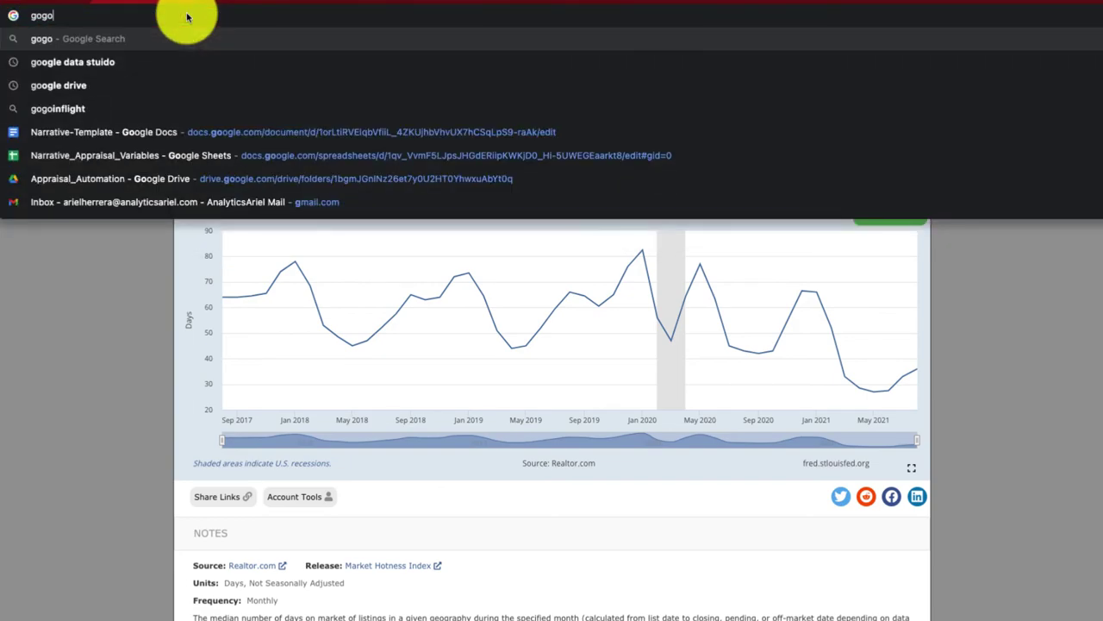
type("ogle.c")
key("ctrl+a")
type("google.com")
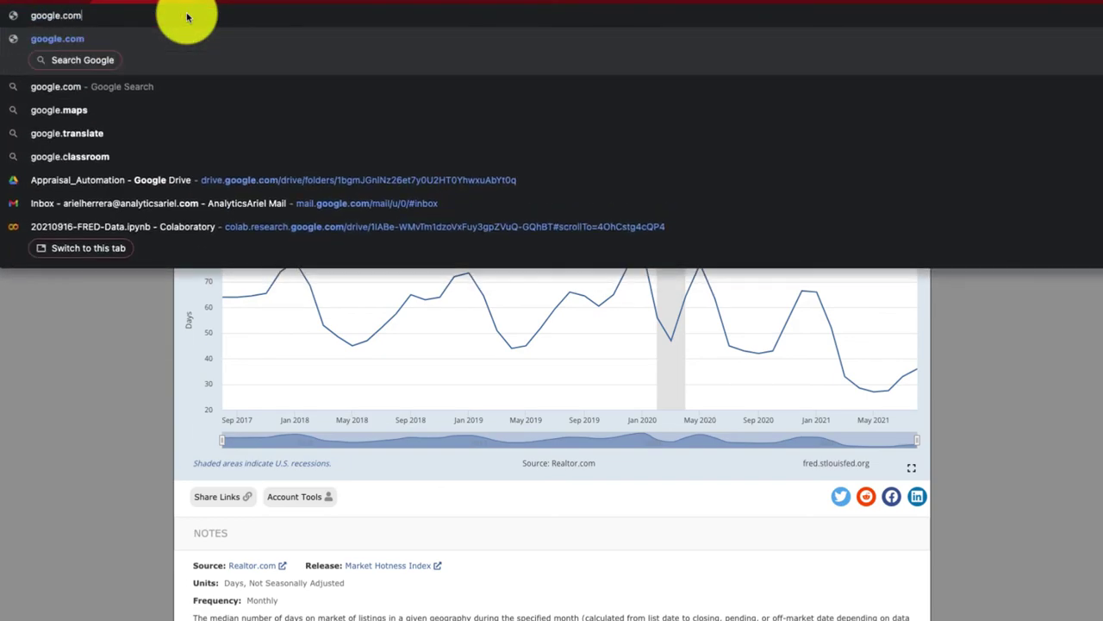
key("Return")
Search 'fred home price index new jersey' and open the New Jersey house price index result
type("fre")
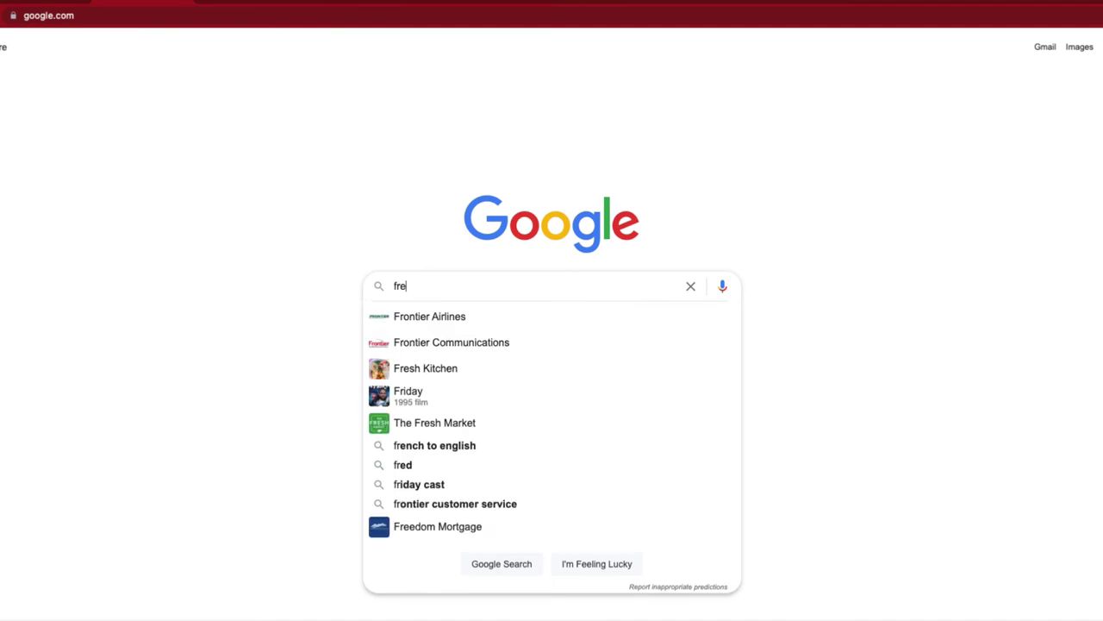
type("d hom")
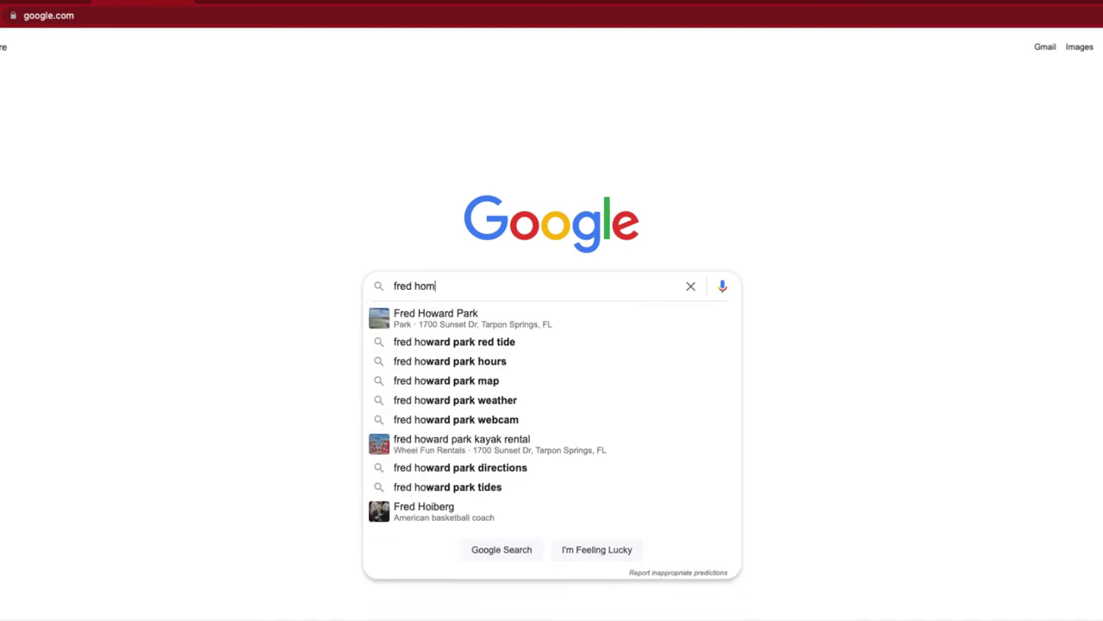
type("e price index")
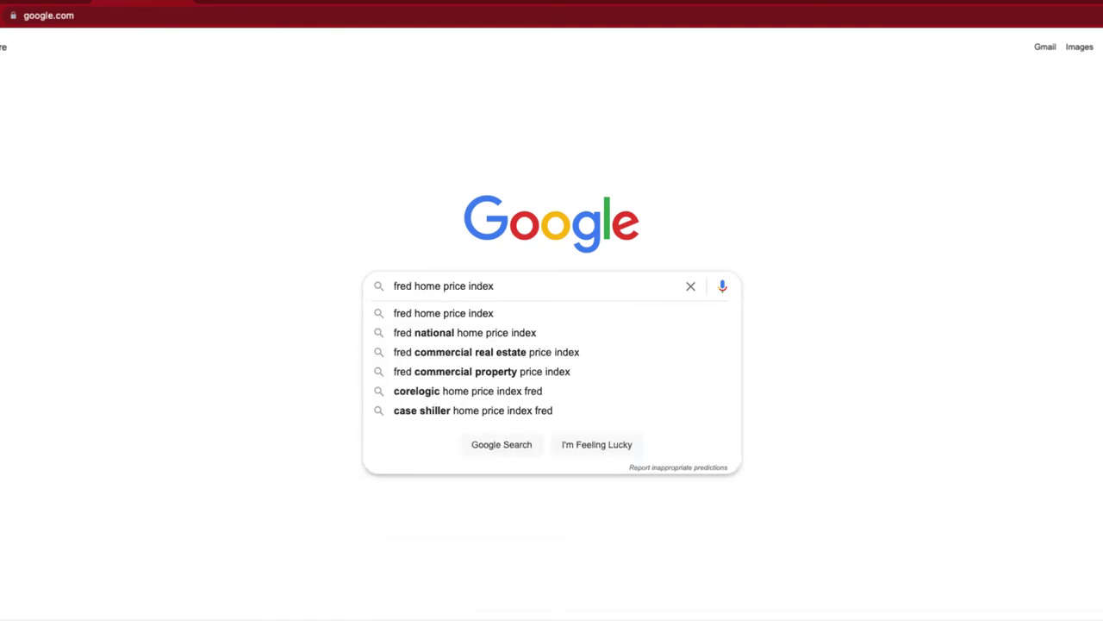
type(" new")
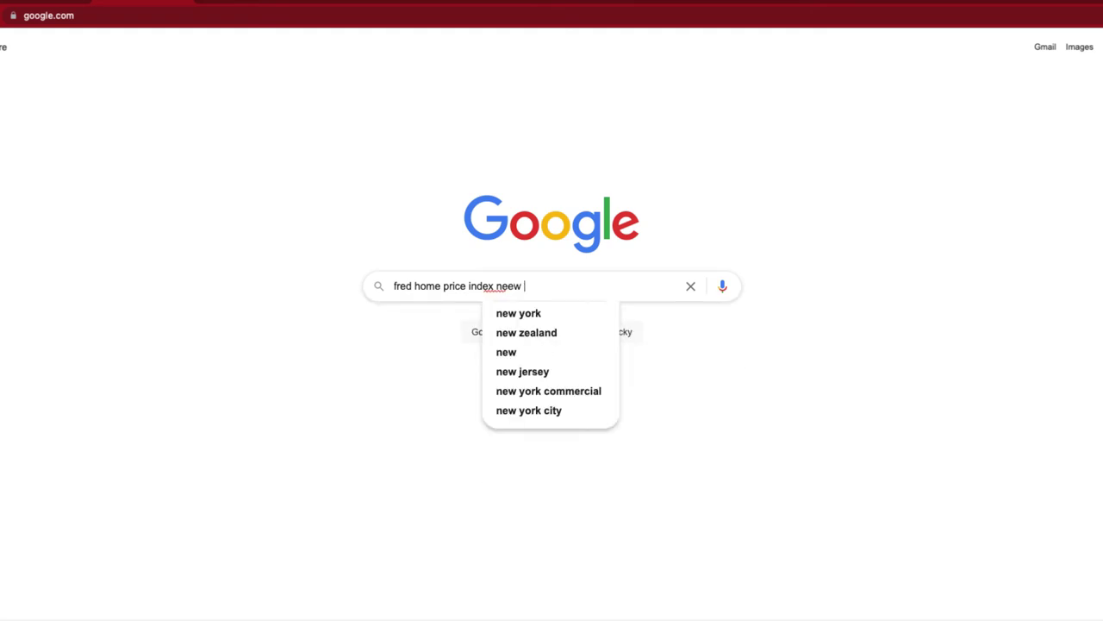
type(" jersey")
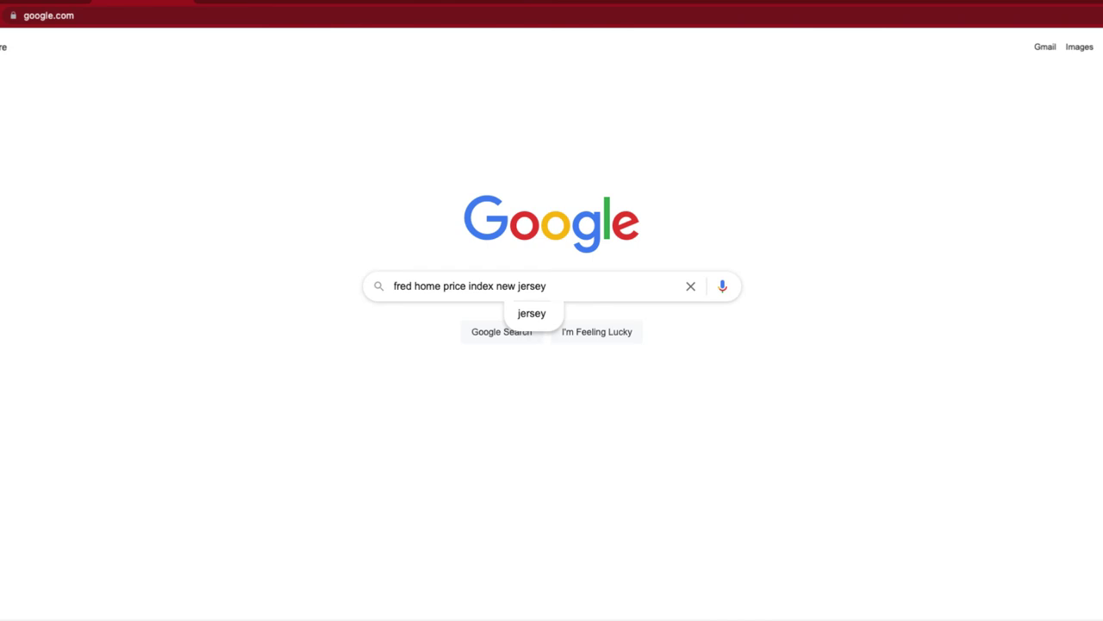
key("Return")
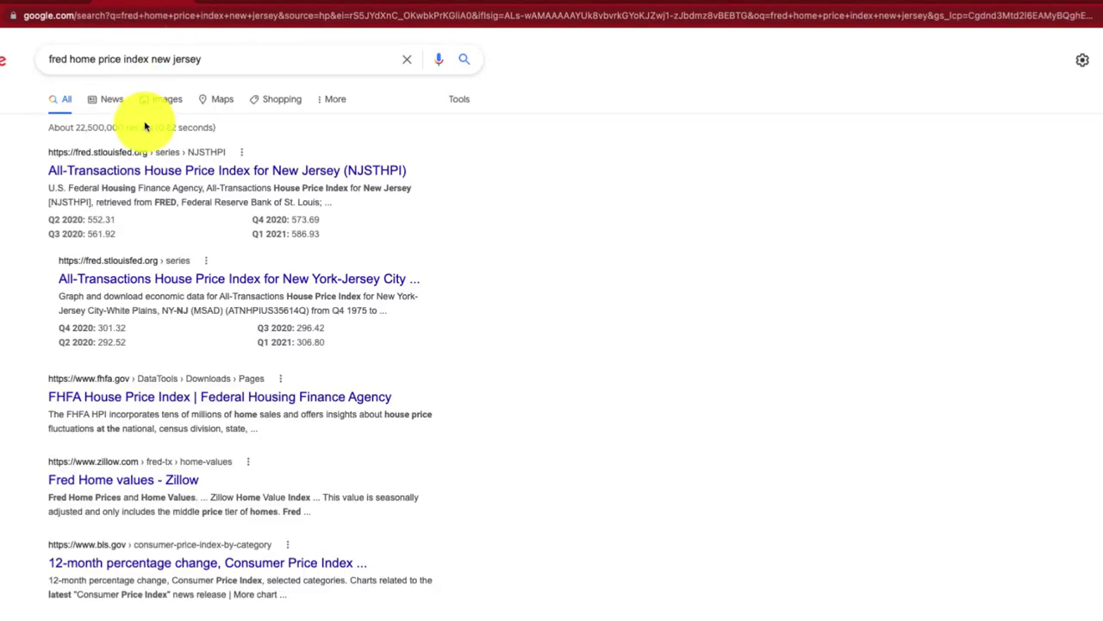
left_click(142, 176)
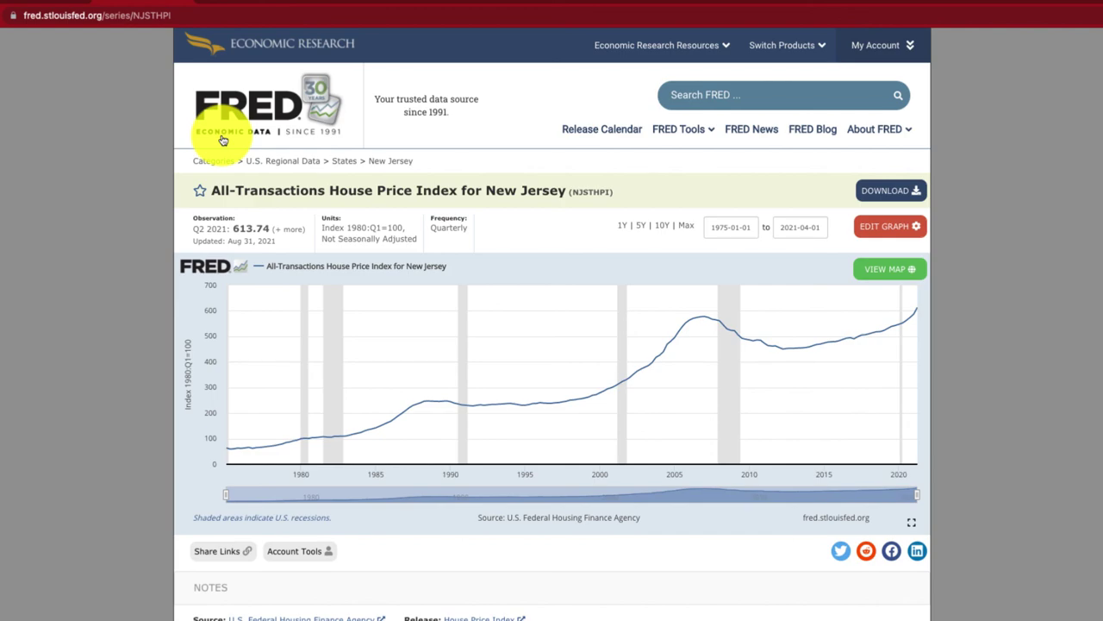
Switch to the US Economic Stats dashboard tab
left_click(550, 2)
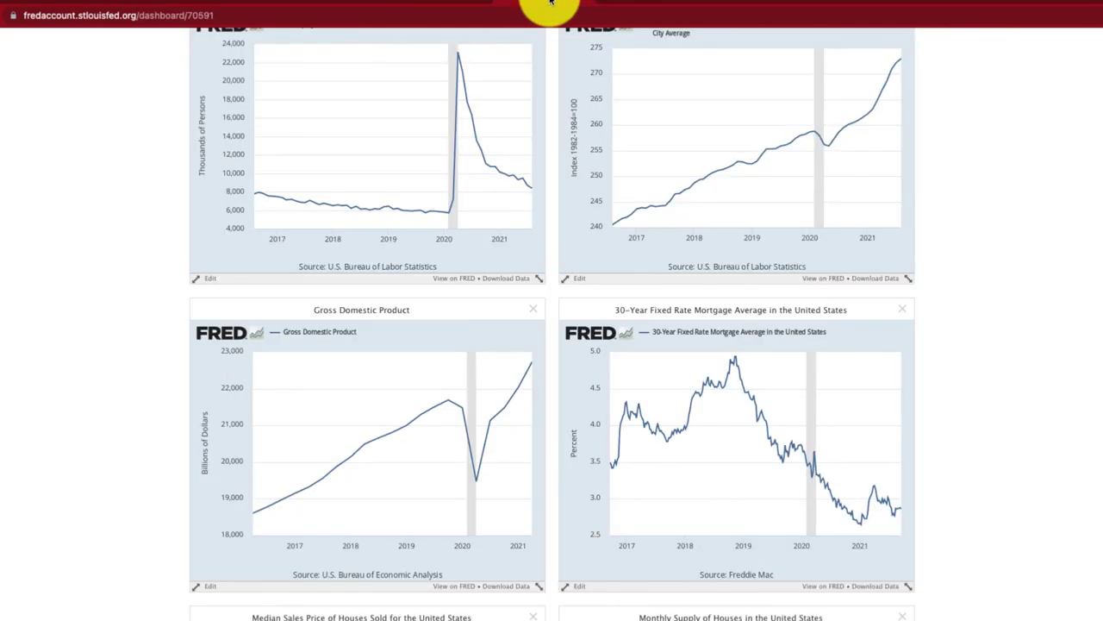
Switch to the Tampa-St. Petersburg-Clearwater, FL Housing Economic Data dashboard
scroll(551, 134, "up", 5)
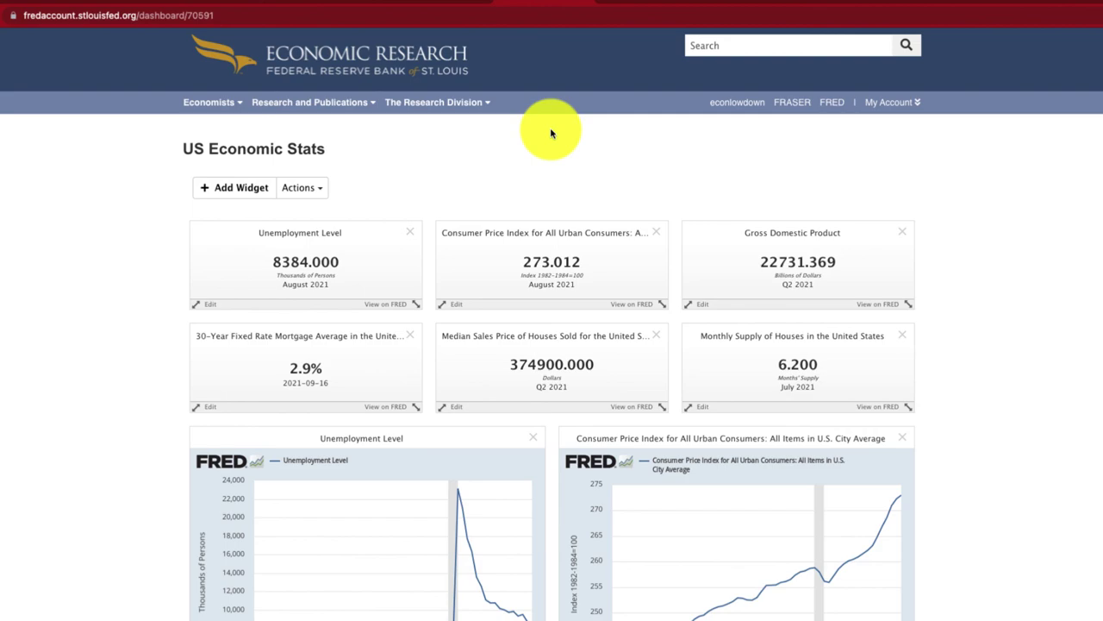
left_click(655, 2)
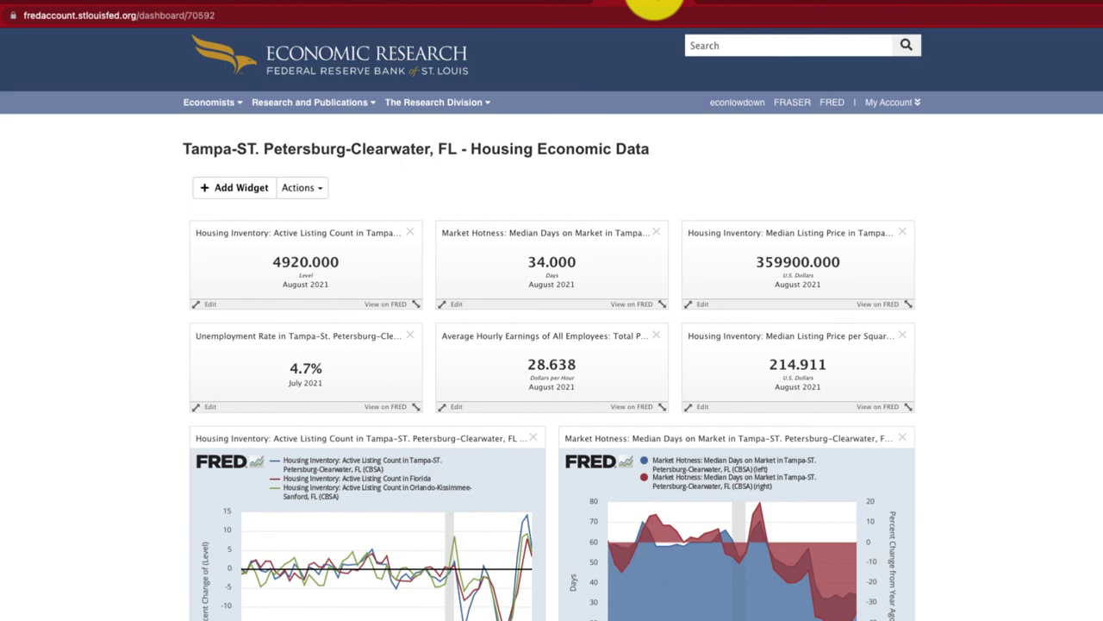